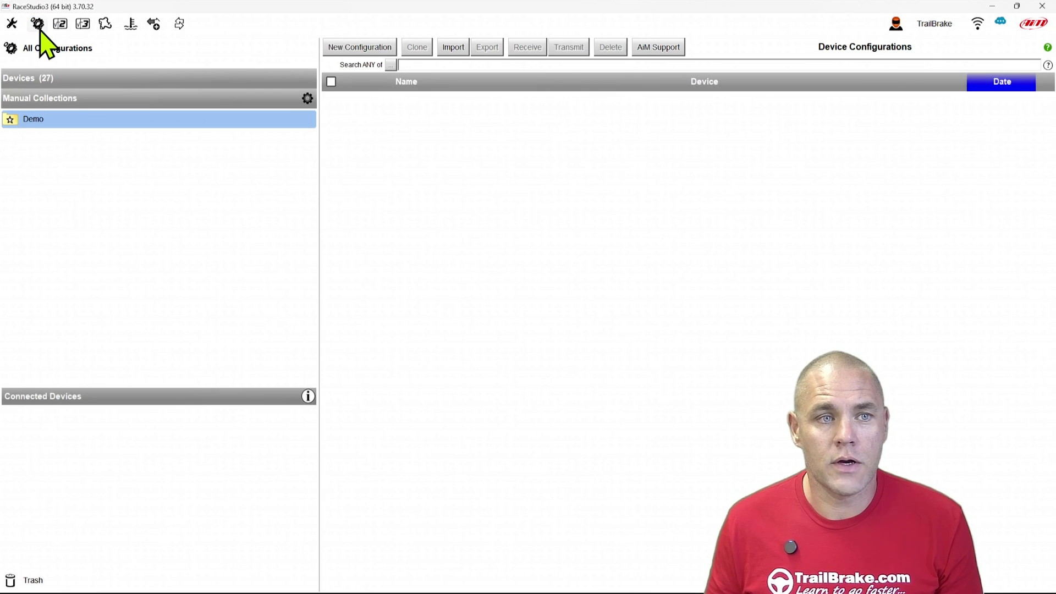
# Step: Start a new K15 Open configuration named 'K15 Chiquita' with the comment 'First Rev keypad'
pyautogui.click(358, 51)
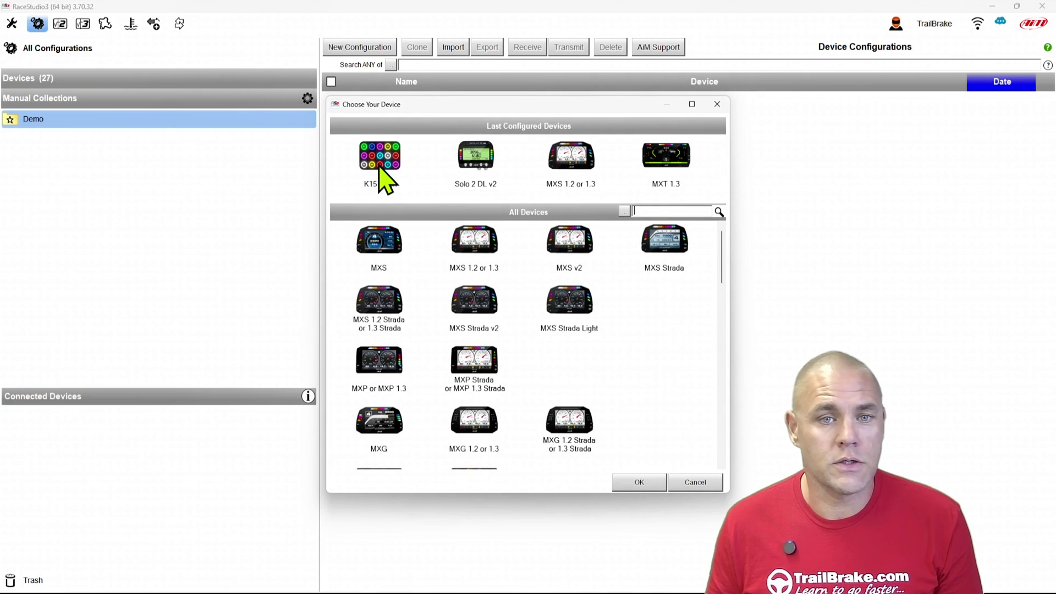
pyautogui.doubleClick(379, 165)
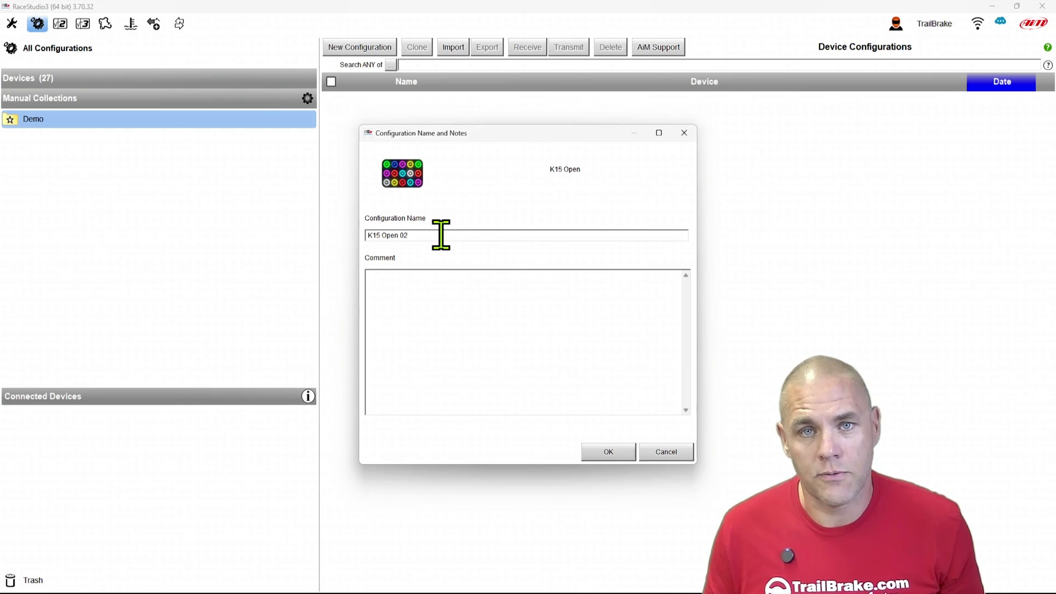
pyautogui.moveTo(418, 235); pyautogui.dragTo(379, 234)
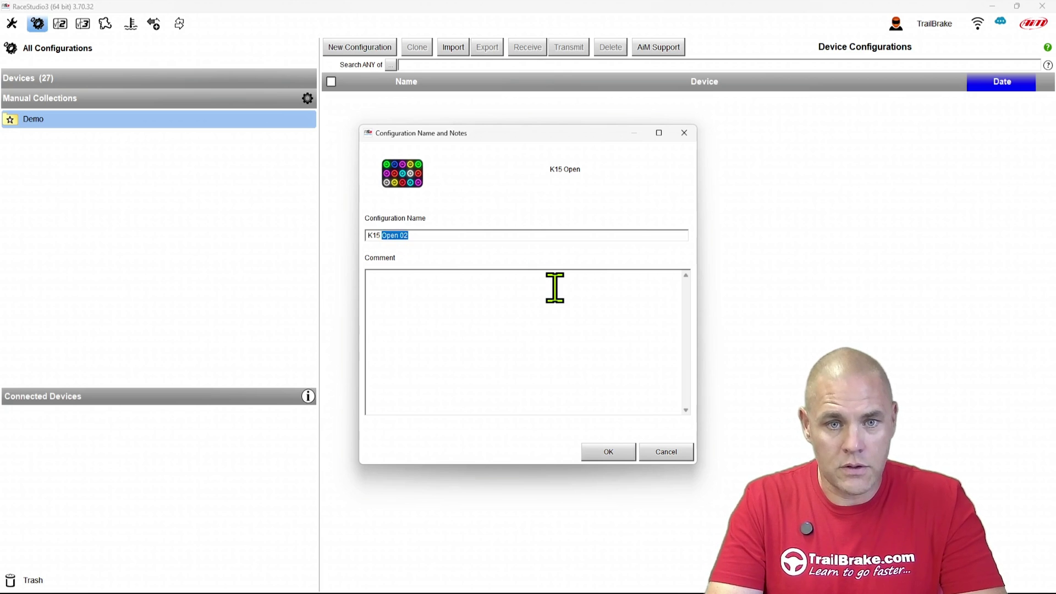
pyautogui.write('Chiquita')
pyautogui.click(565, 330)
pyautogui.write('F')
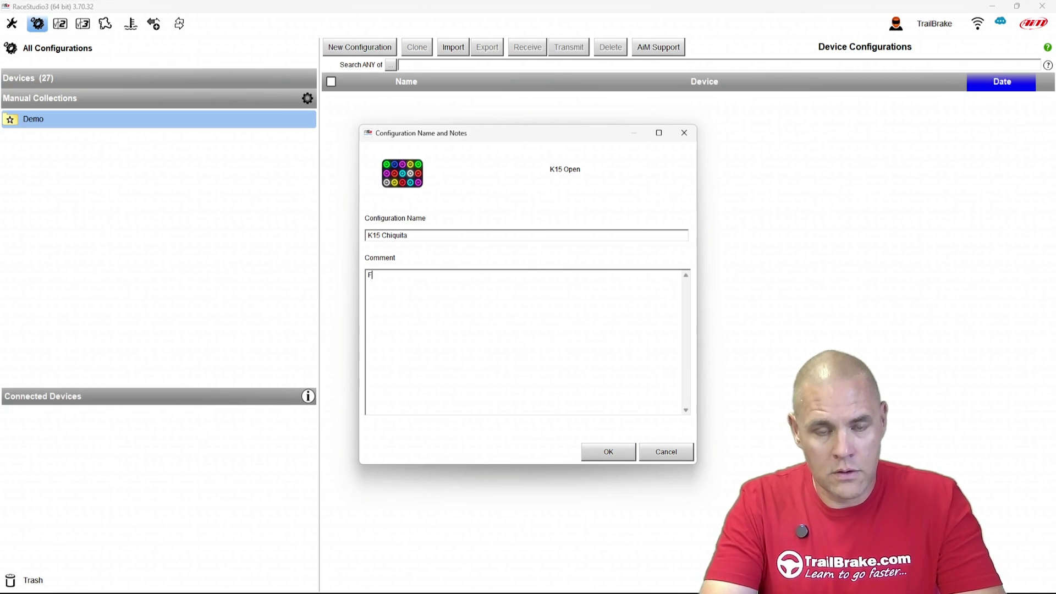
pyautogui.write('irst Rev key')
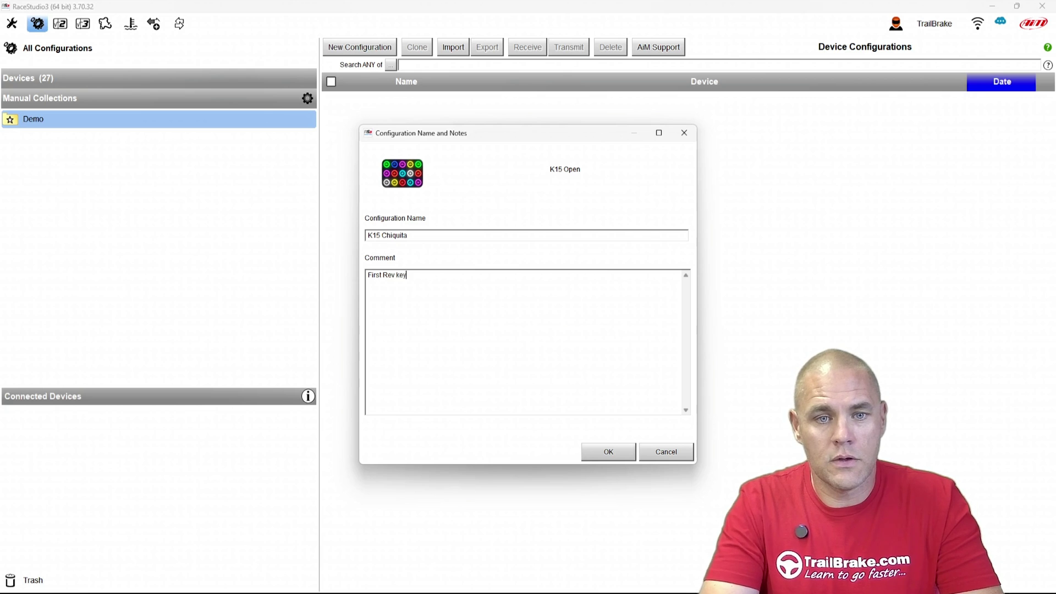
pyautogui.write('pad')
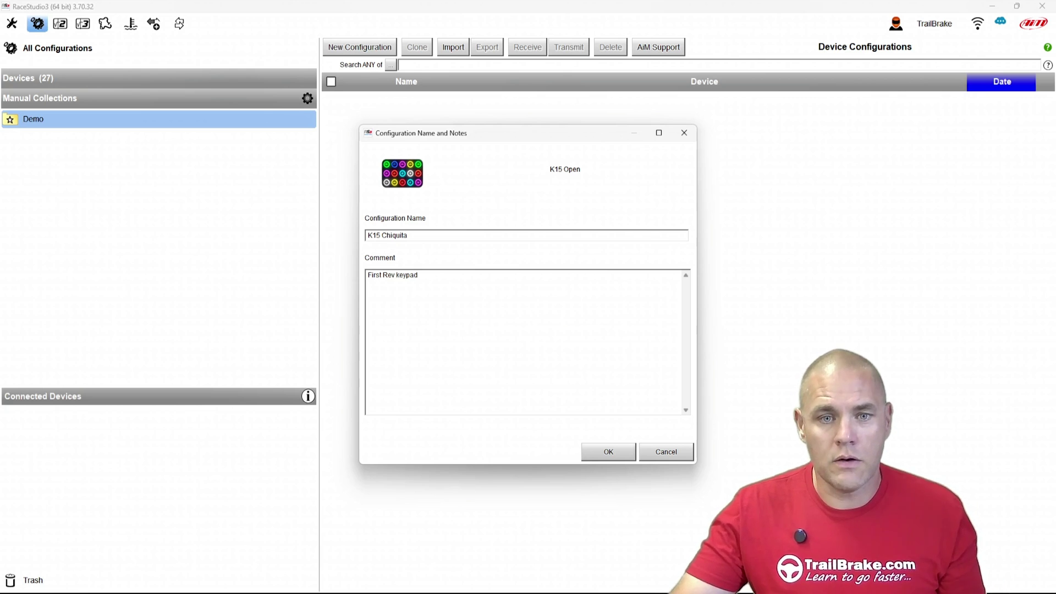
pyautogui.write('4')
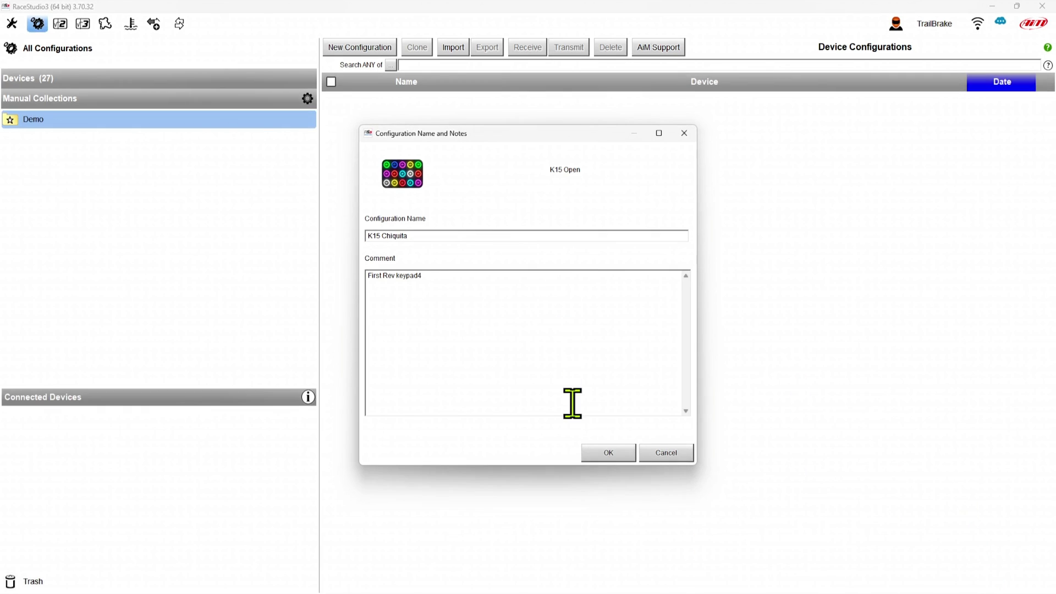
# Step: Create the configuration and browse the CAN Input manufacturer list
pyautogui.click(601, 453)
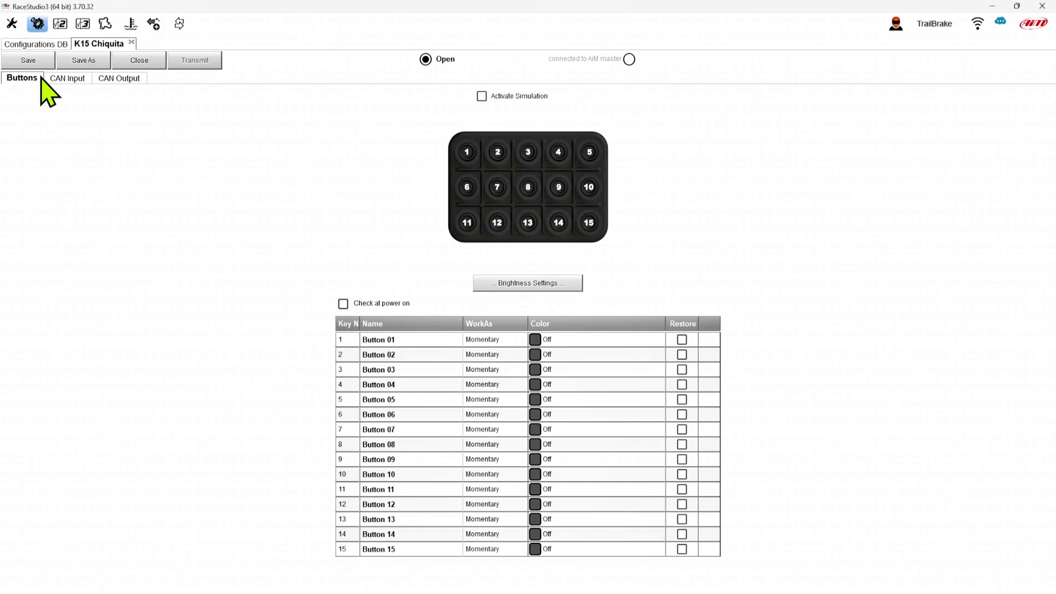
pyautogui.click(65, 78)
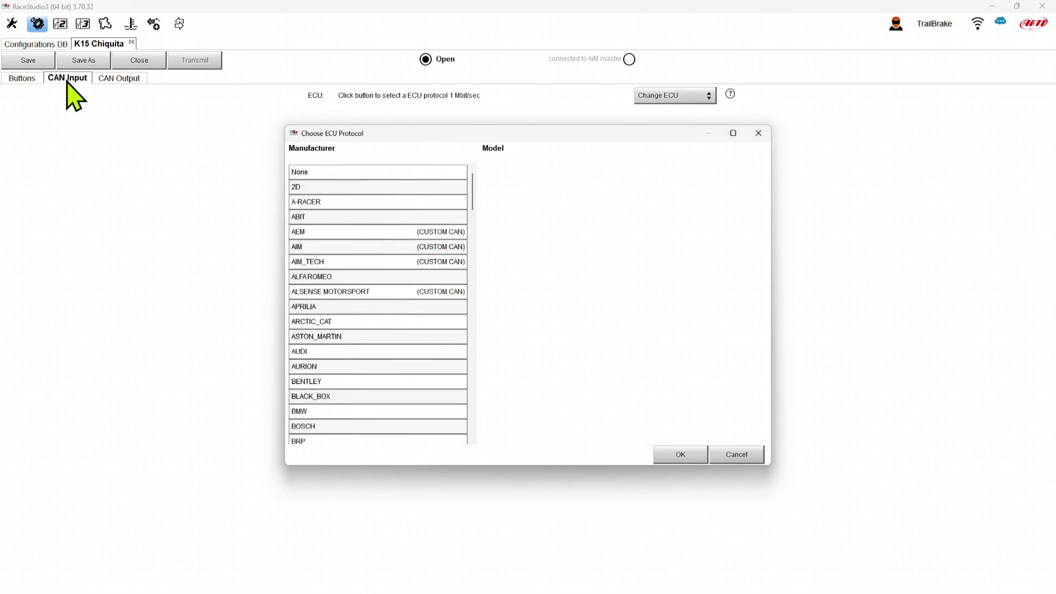
pyautogui.scroll(-2, 395, 311)
pyautogui.scroll(-12, 394, 311)
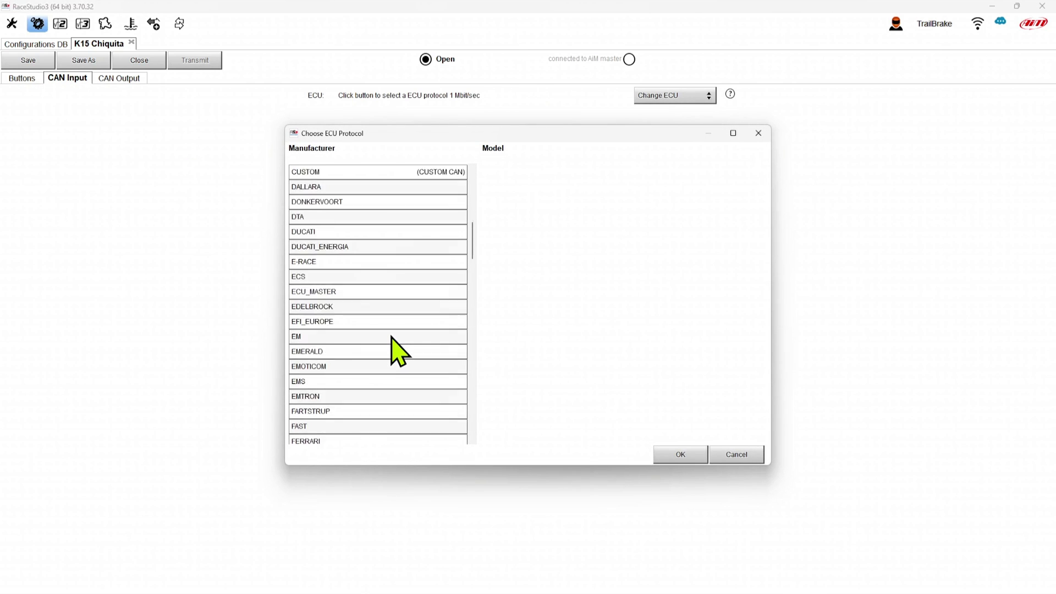
pyautogui.scroll(-10, 392, 337)
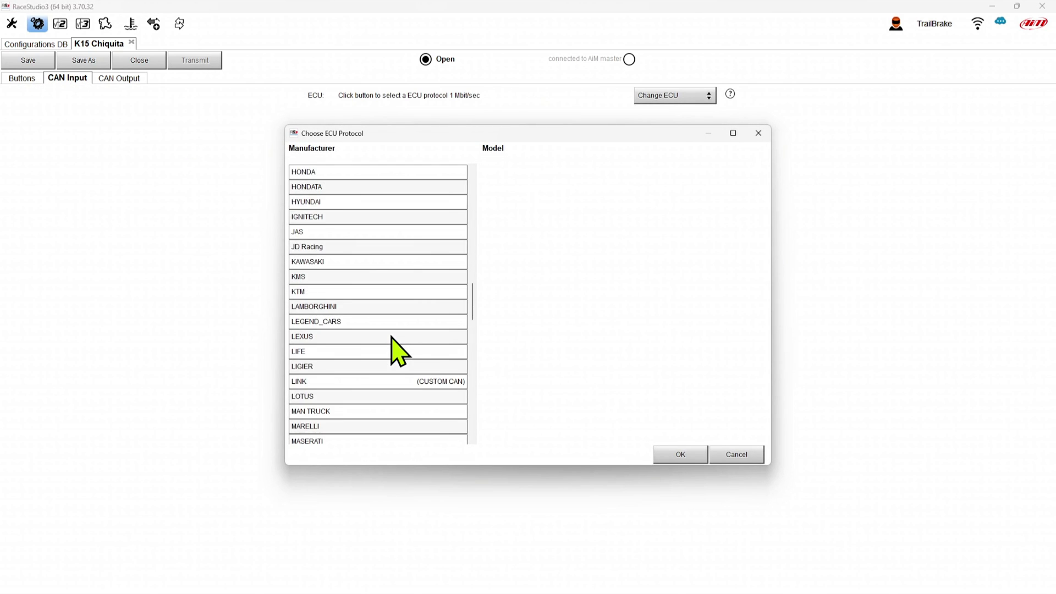
pyautogui.scroll(-4, 392, 338)
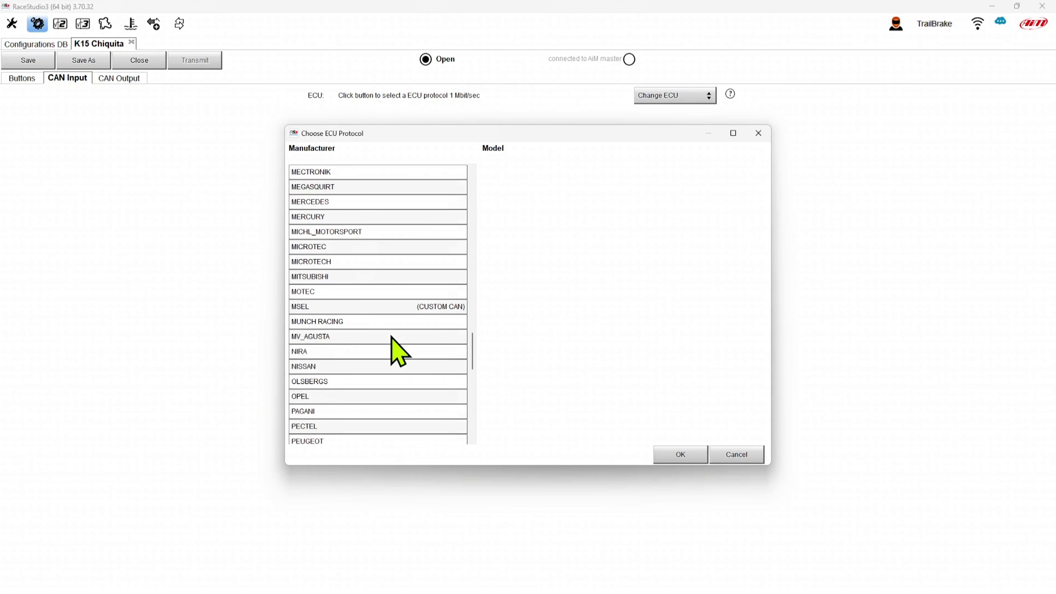
pyautogui.scroll(2, 378, 208)
# Step: Apply the MAXXECU CAN 1Mbit protocol to the CAN input
pyautogui.click(377, 187)
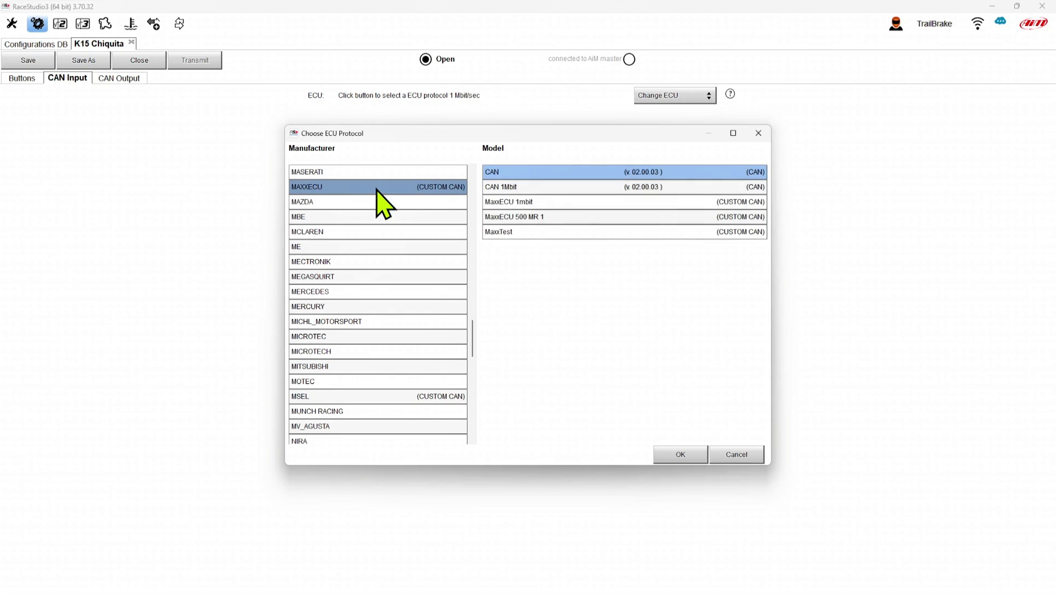
pyautogui.click(530, 187)
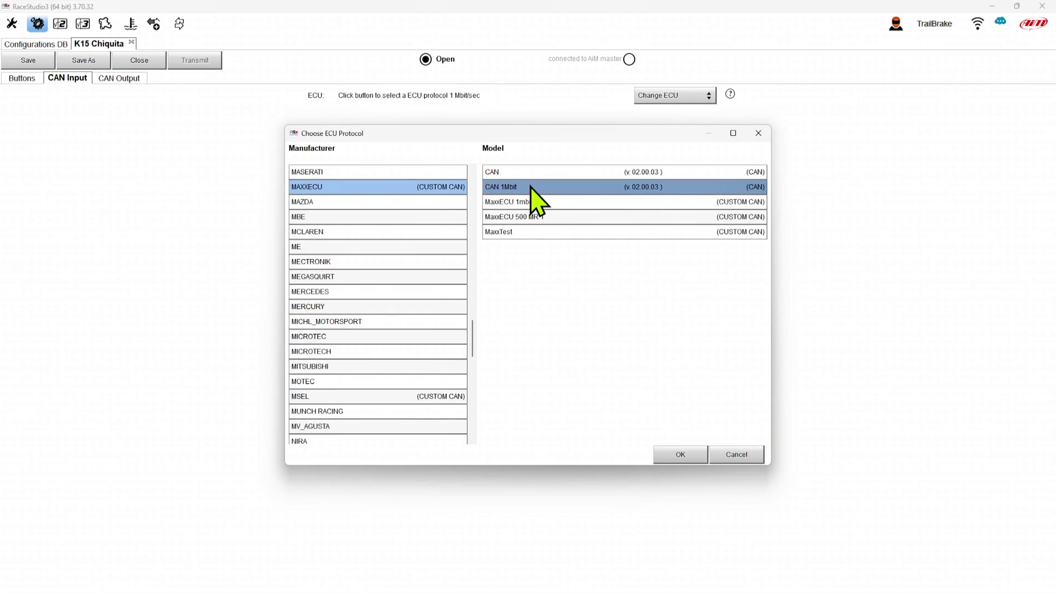
pyautogui.doubleClick(531, 186)
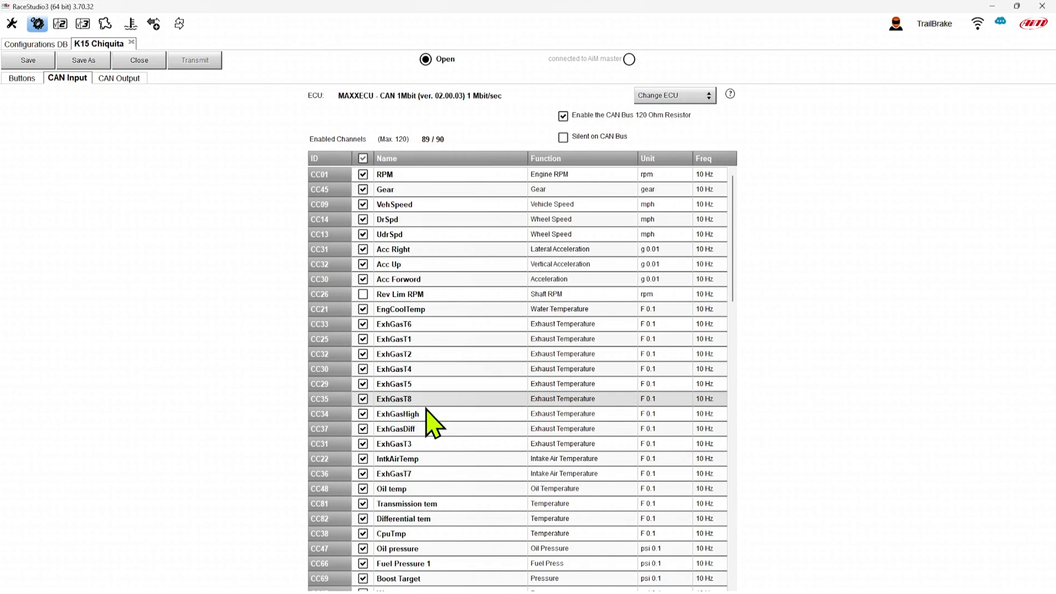
pyautogui.scroll(-13, 437, 440)
pyautogui.scroll(13, 437, 492)
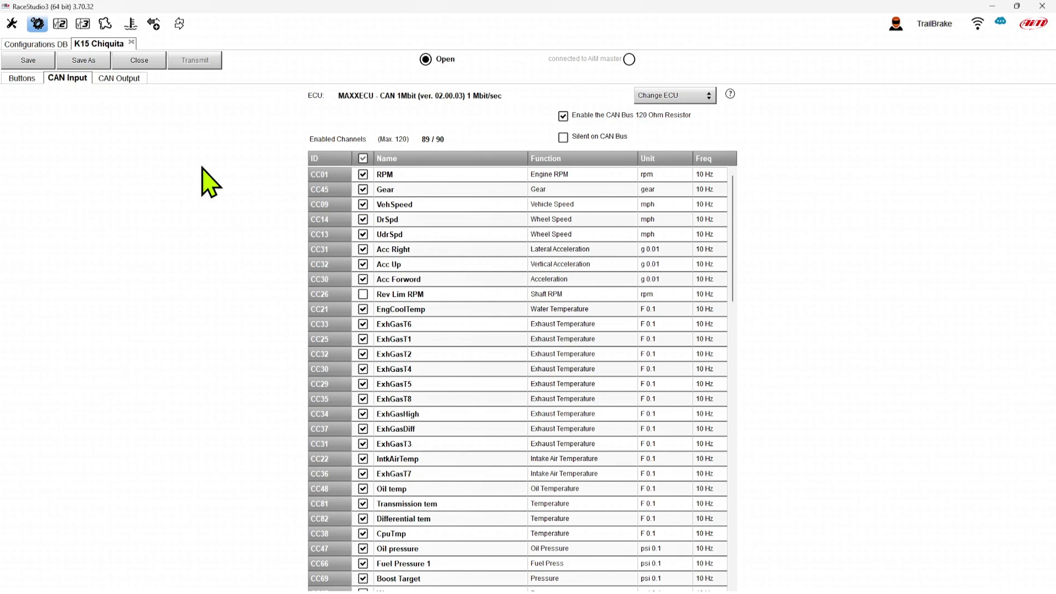
# Step: Go back to the Buttons page listing all 15 keys
pyautogui.click(31, 78)
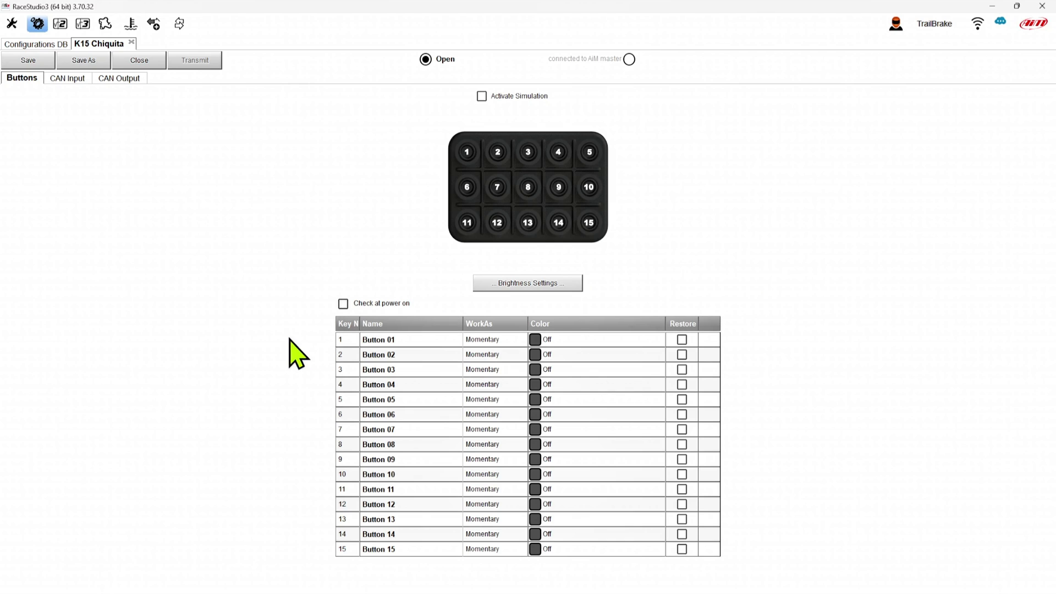
pyautogui.moveTo(355, 337)
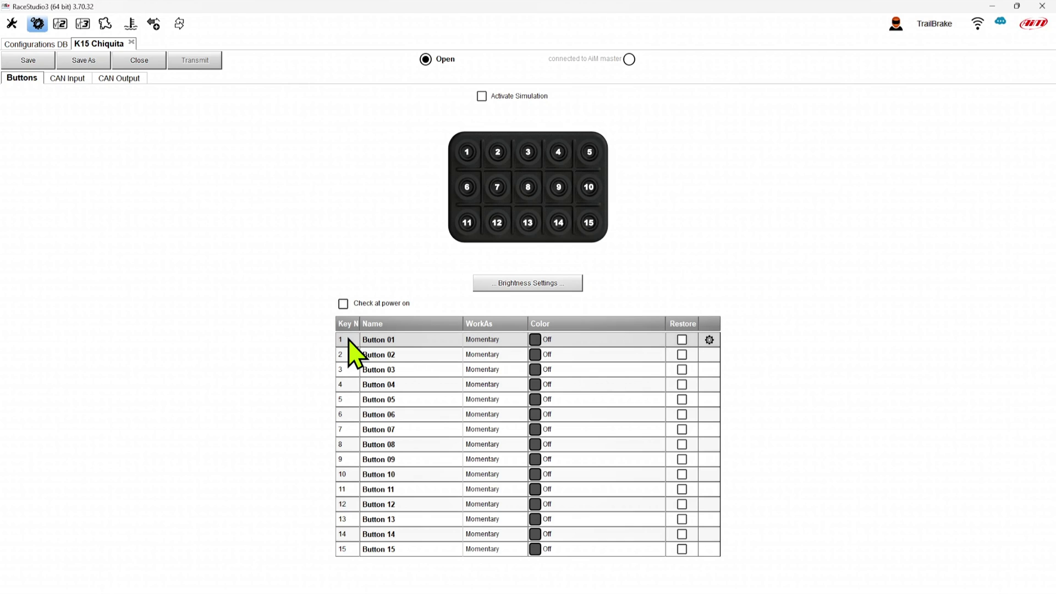
# Step: Open Button 01's settings and rename it to 'starter'
pyautogui.click(709, 340)
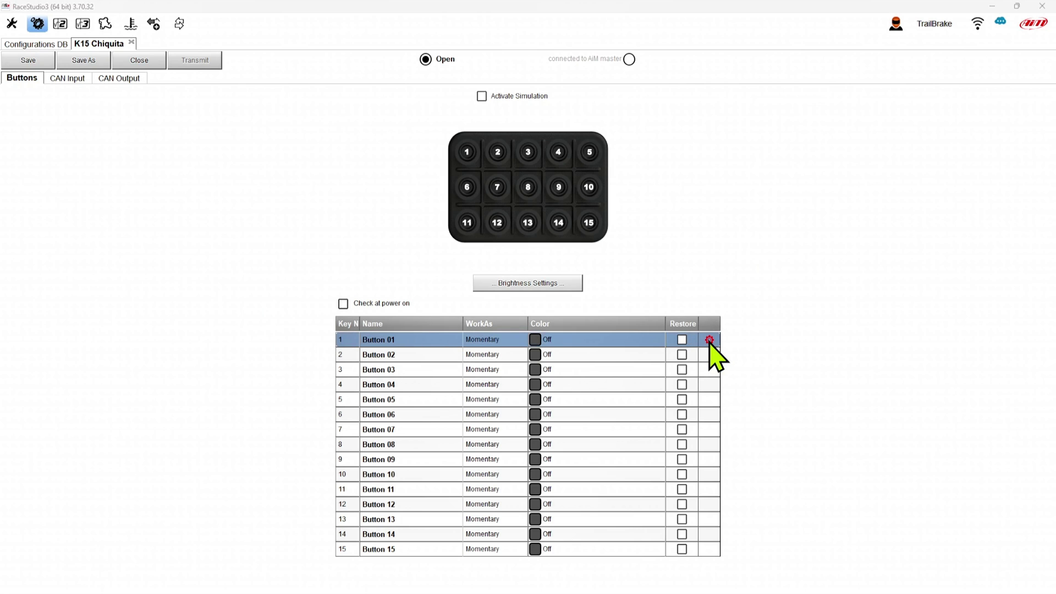
pyautogui.moveTo(499, 35); pyautogui.dragTo(464, 35)
pyautogui.write('starter')
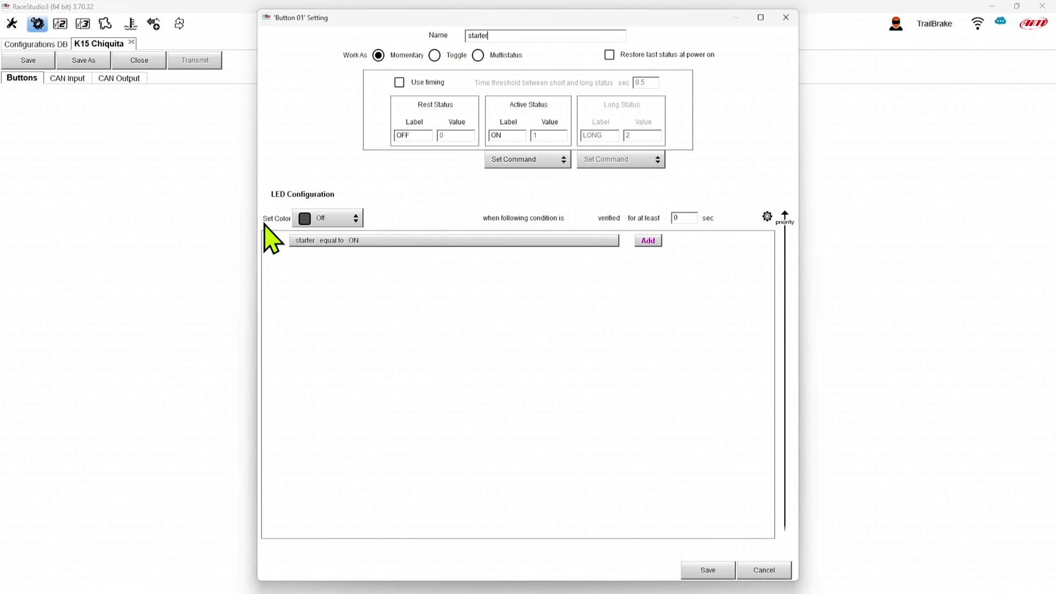
# Step: Set the starter LED to Green, lit continuously, while starter equals ON
pyautogui.click(328, 220)
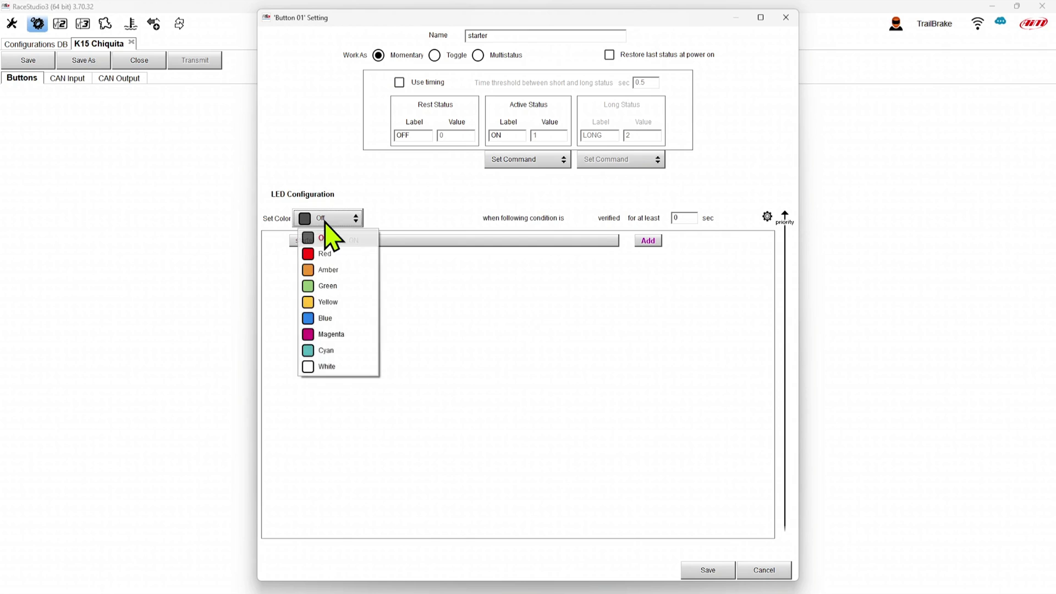
pyautogui.click(334, 290)
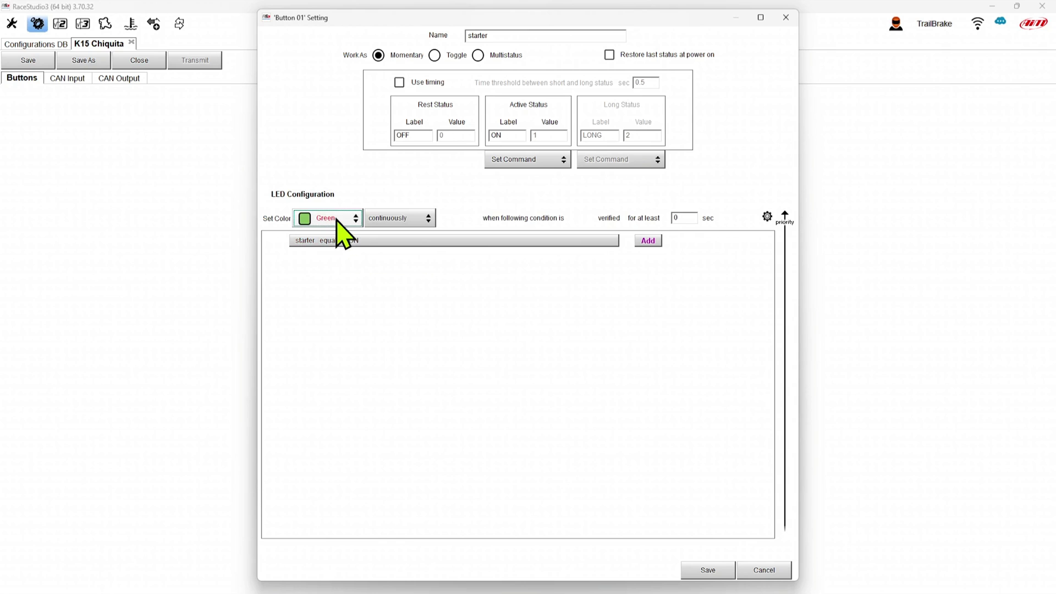
pyautogui.click(393, 218)
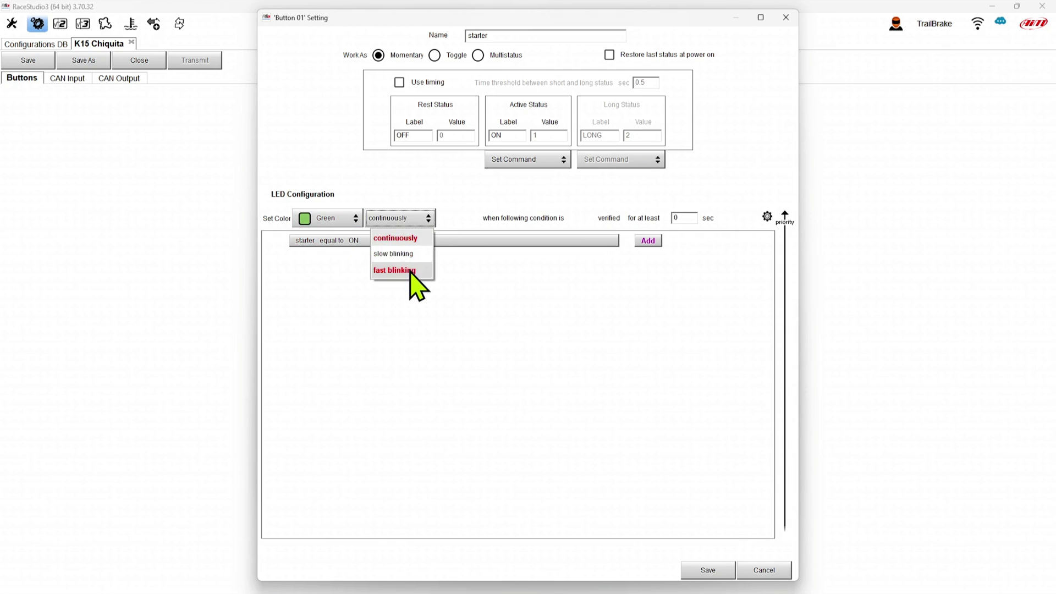
pyautogui.click(421, 202)
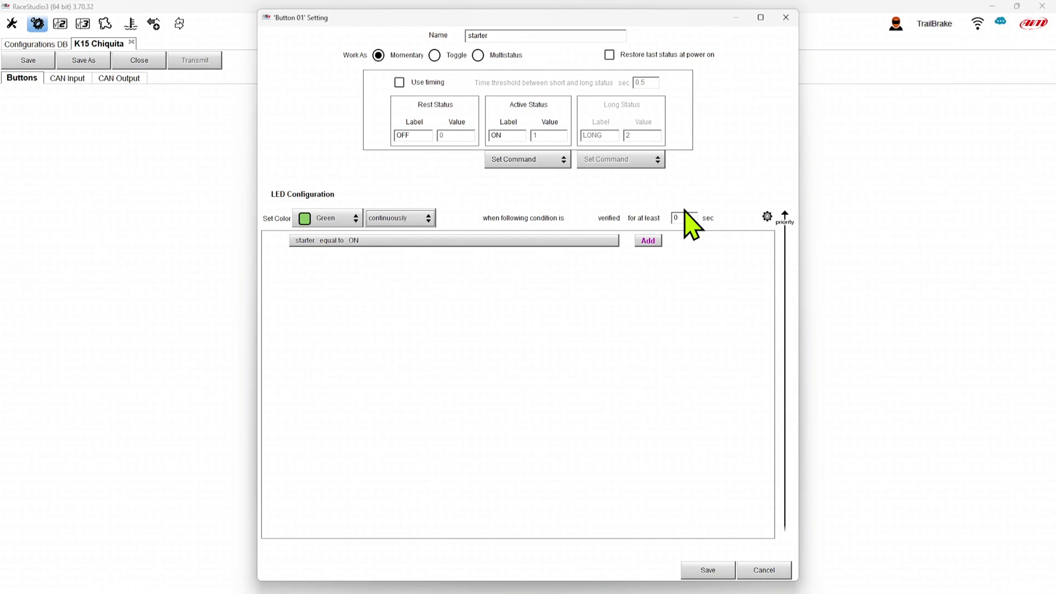
pyautogui.click(330, 240)
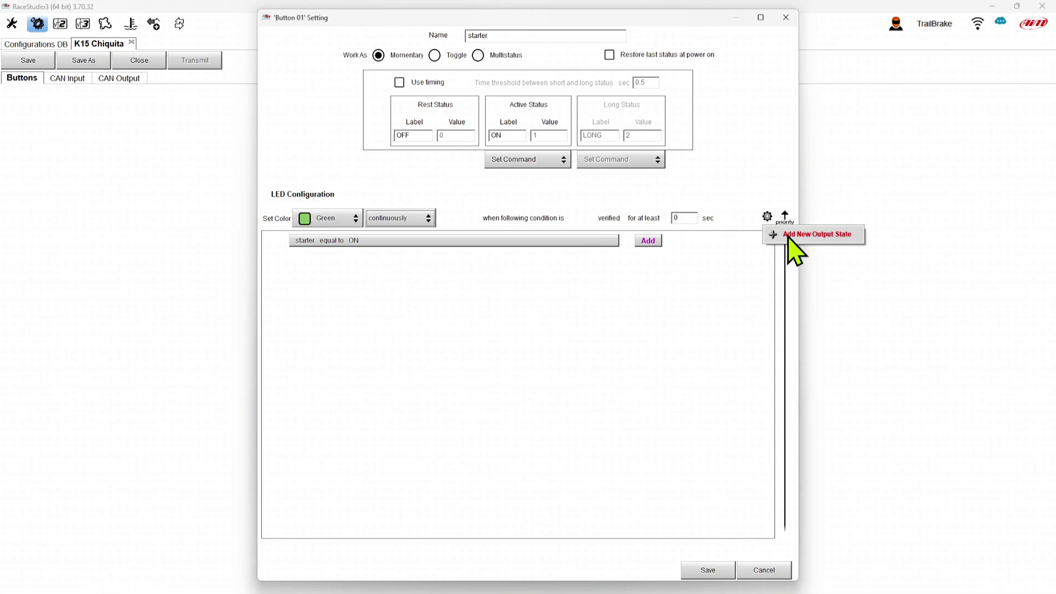
# Step: Add a White LED state with an Always TRUE condition and save the starter button
pyautogui.click(795, 240)
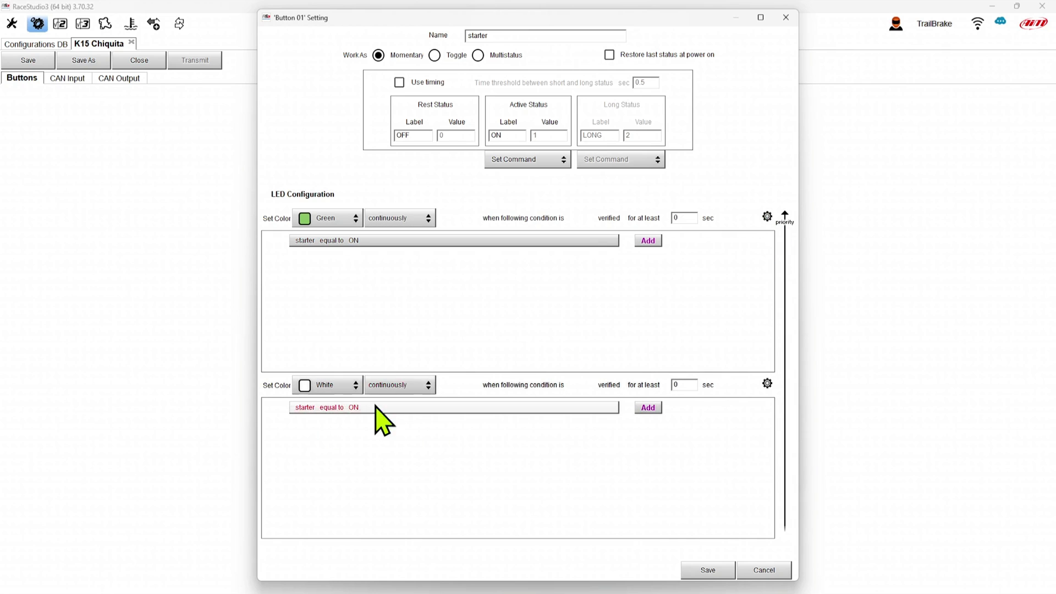
pyautogui.click(358, 408)
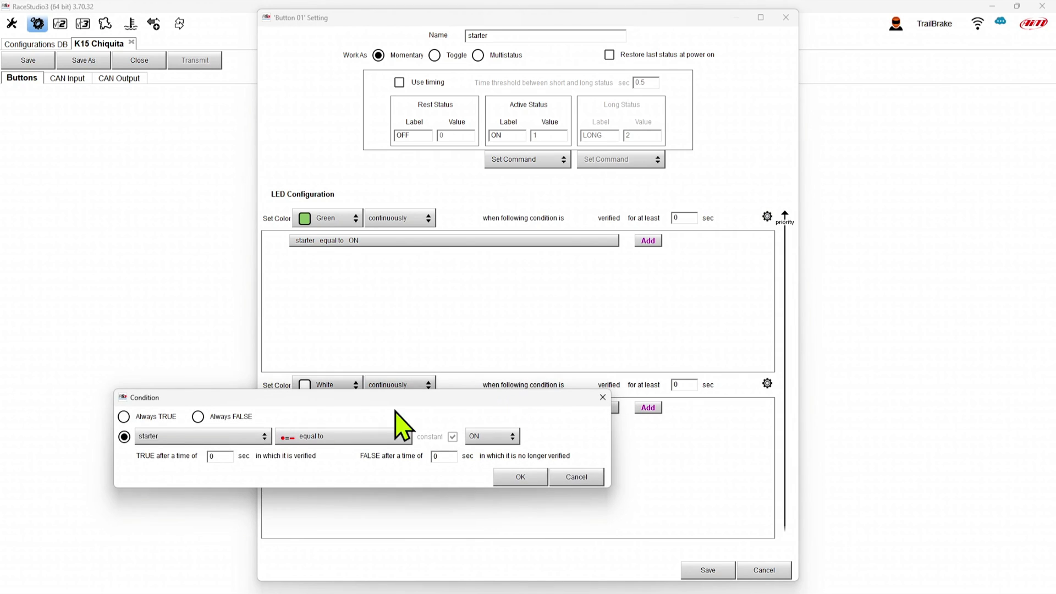
pyautogui.click(124, 417)
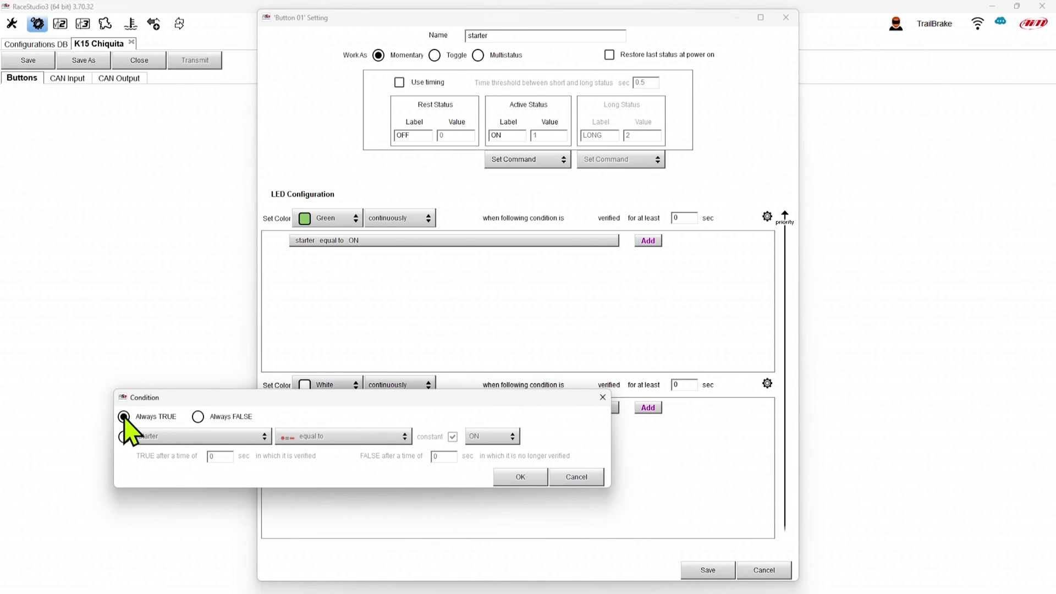
pyautogui.click(522, 482)
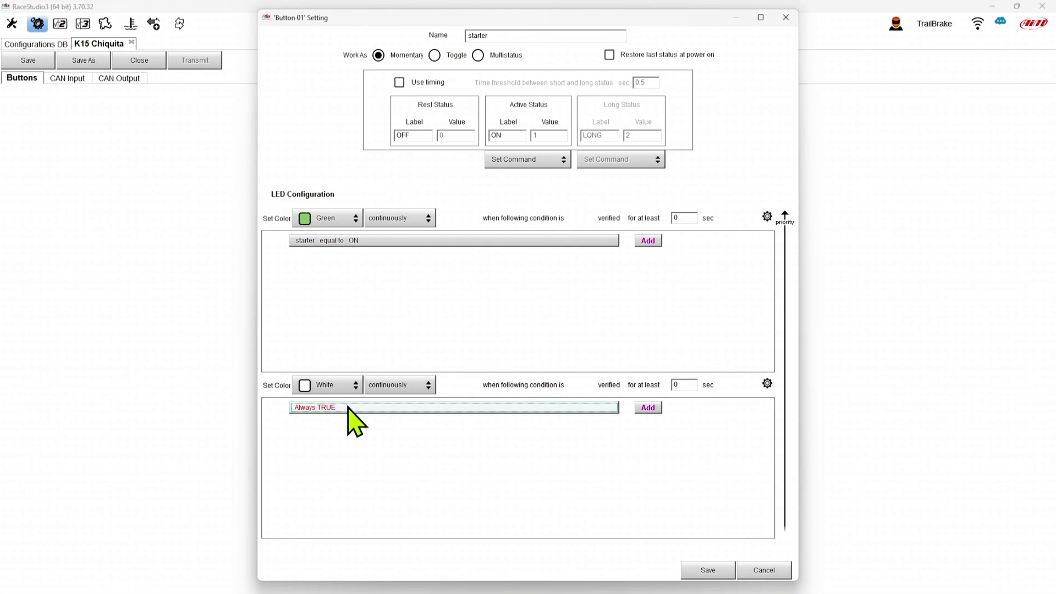
pyautogui.click(705, 570)
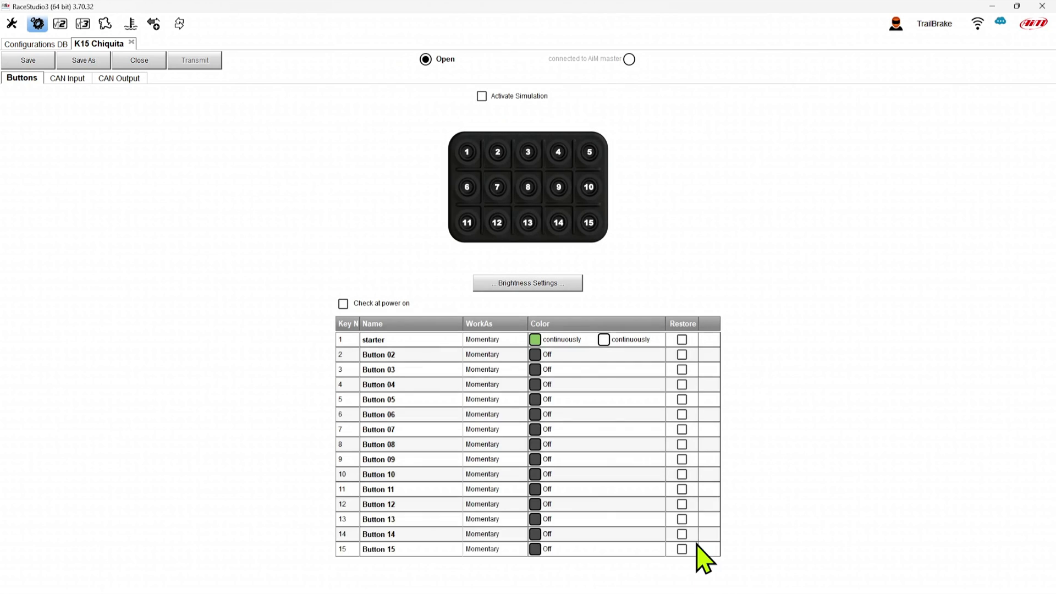
# Step: Rename Button 02 to 'Parking Lights' as a Toggle with Restore last status enabled
pyautogui.click(396, 358)
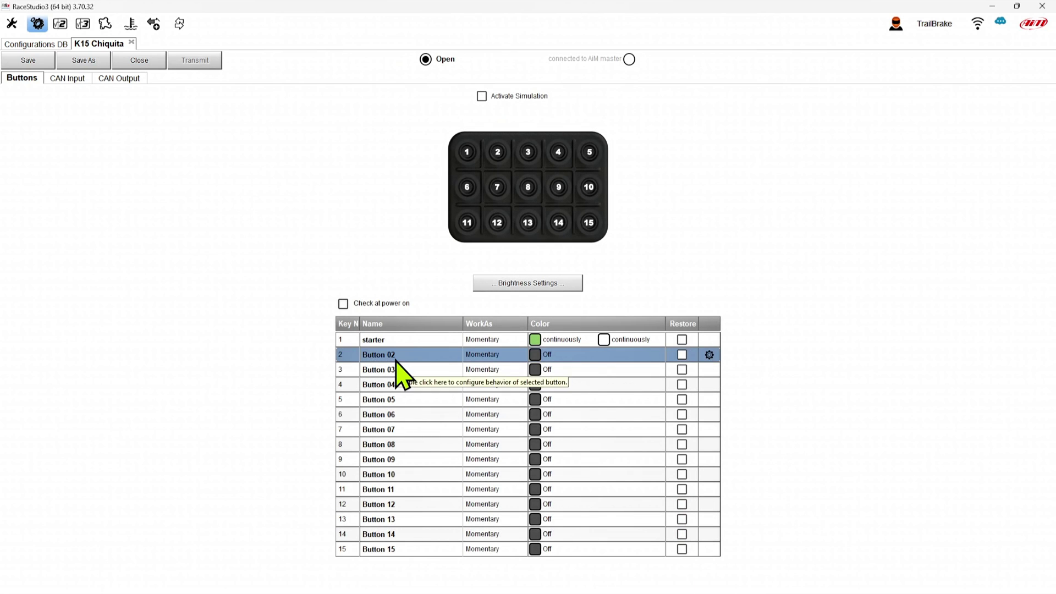
pyautogui.doubleClick(396, 361)
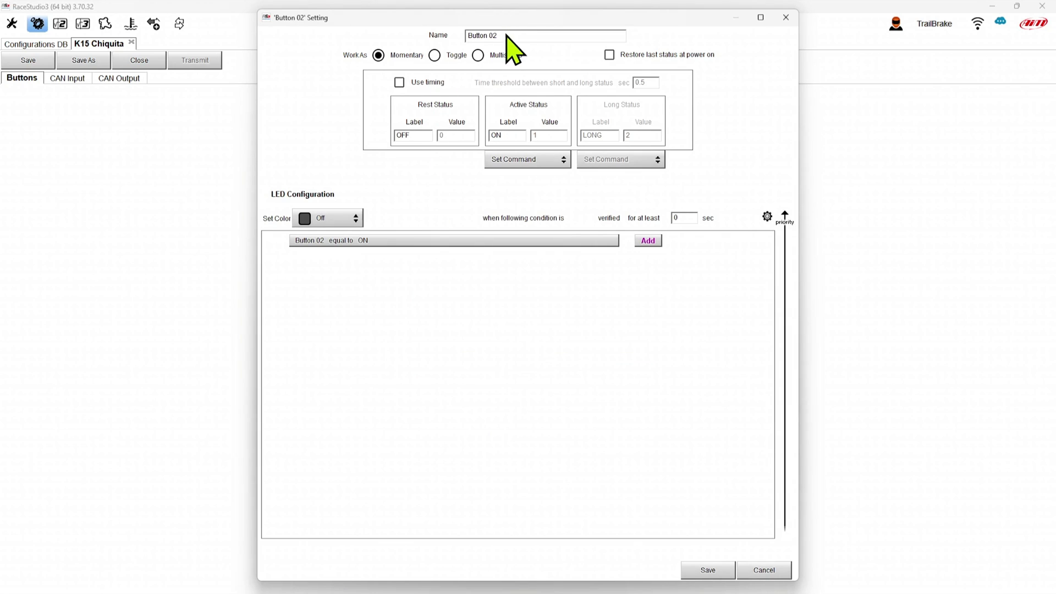
pyautogui.moveTo(506, 36); pyautogui.dragTo(439, 43)
pyautogui.write('Parking Lights')
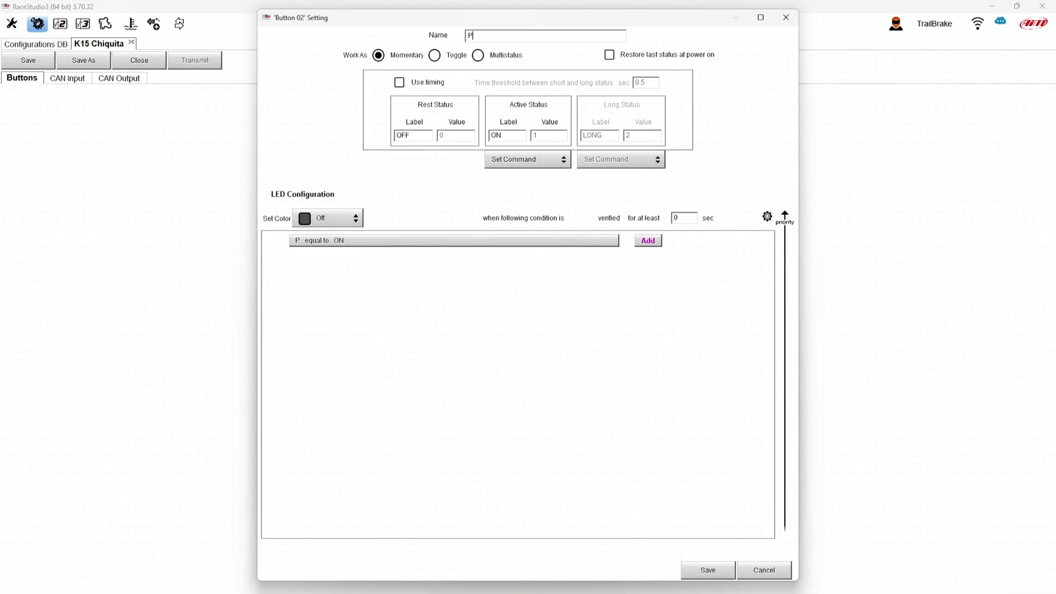
pyautogui.click(434, 56)
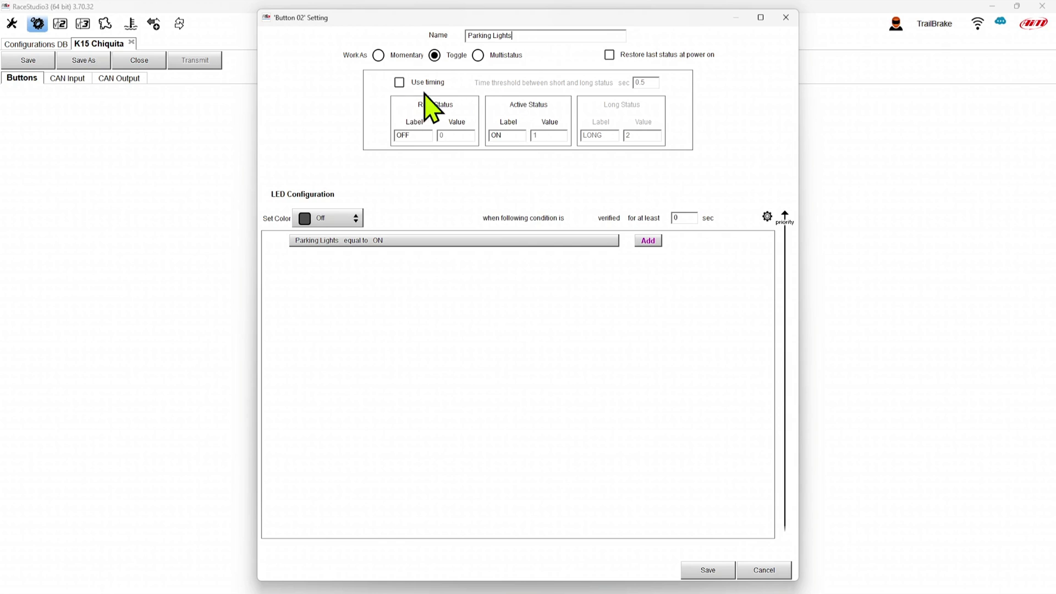
pyautogui.click(609, 55)
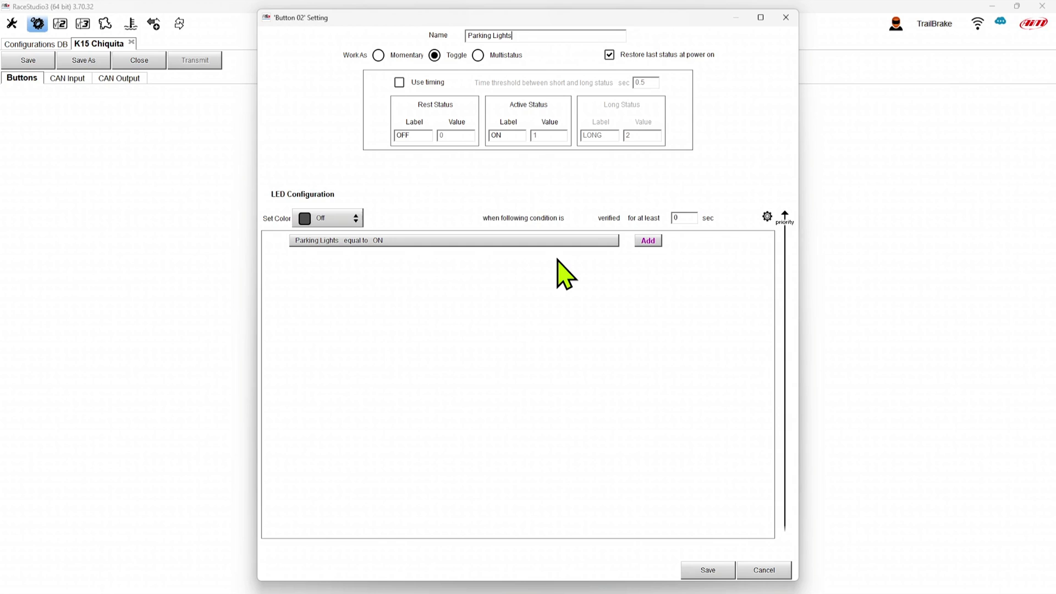
# Step: Give Parking Lights a Blue LED when ON plus a White Always TRUE state, and save
pyautogui.click(353, 218)
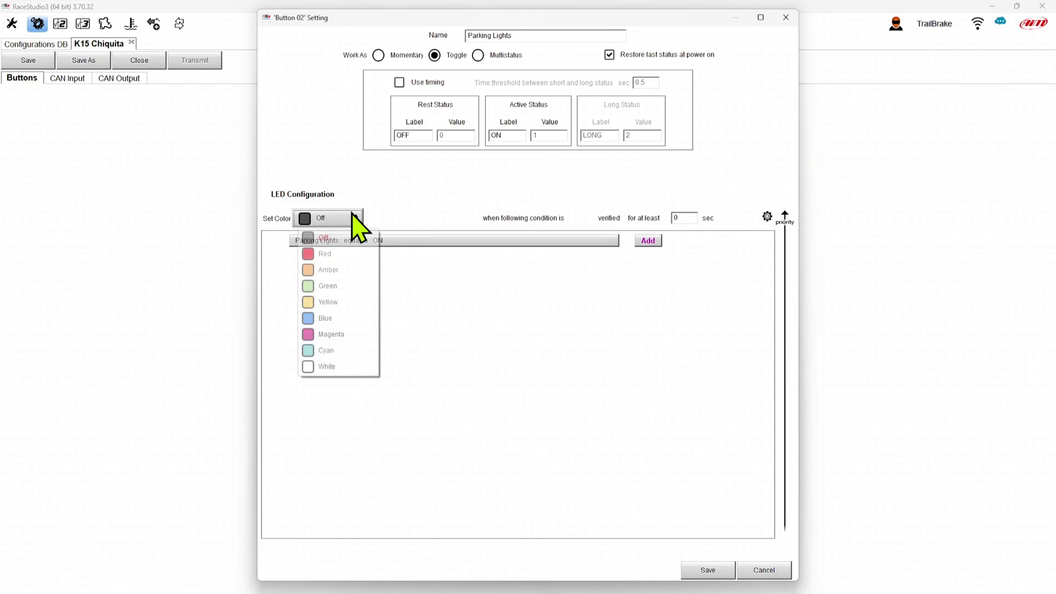
pyautogui.click(325, 317)
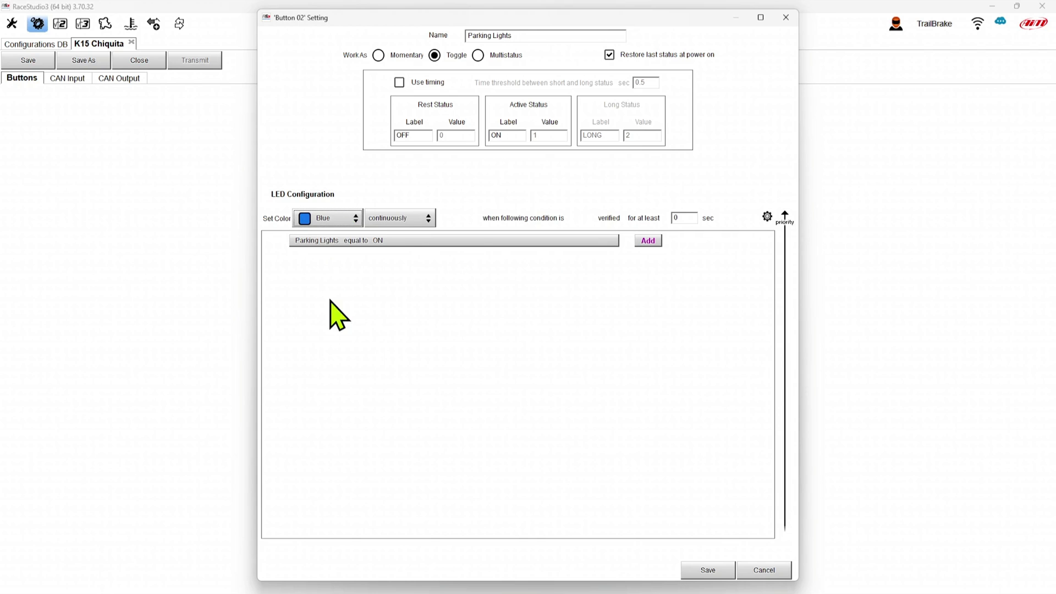
pyautogui.click(767, 217)
pyautogui.moveTo(313, 414); pyautogui.dragTo(522, 400)
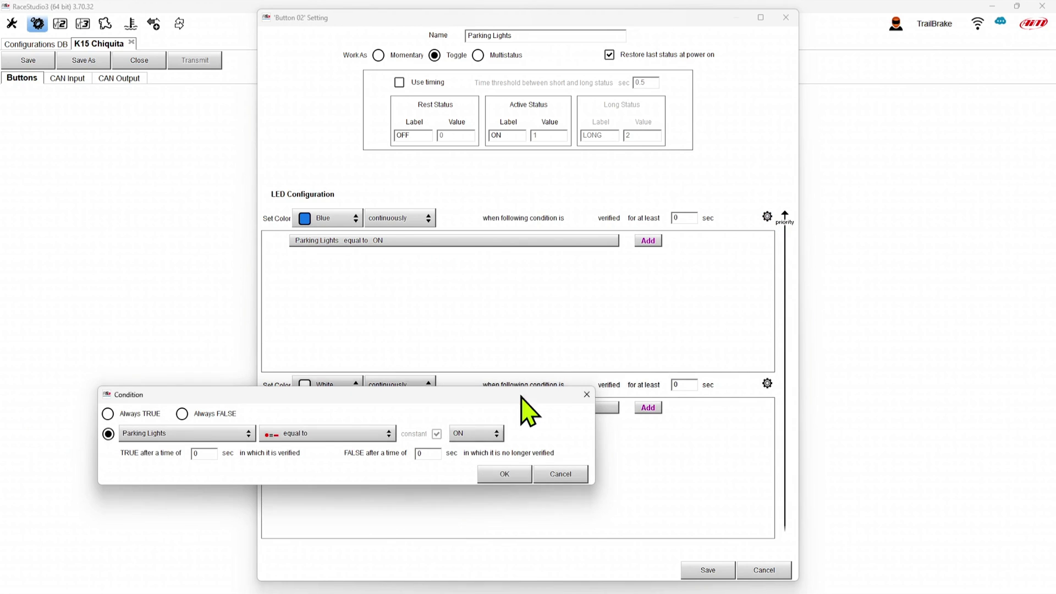
pyautogui.click(109, 413)
pyautogui.click(502, 474)
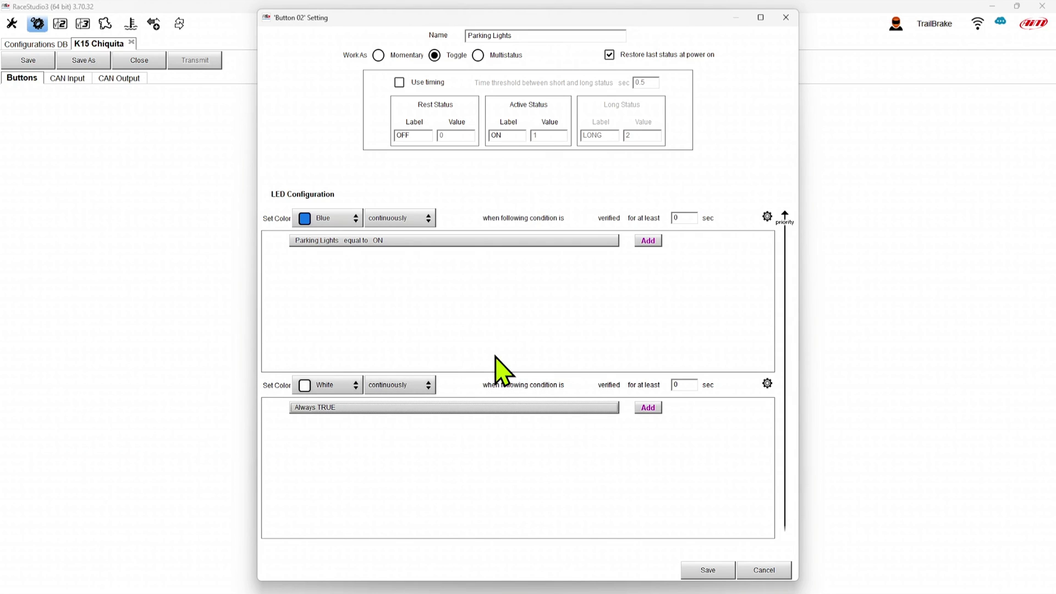
pyautogui.click(707, 571)
# Step: Switch Button 03 to Multistatus and add a fourth position
pyautogui.doubleClick(401, 373)
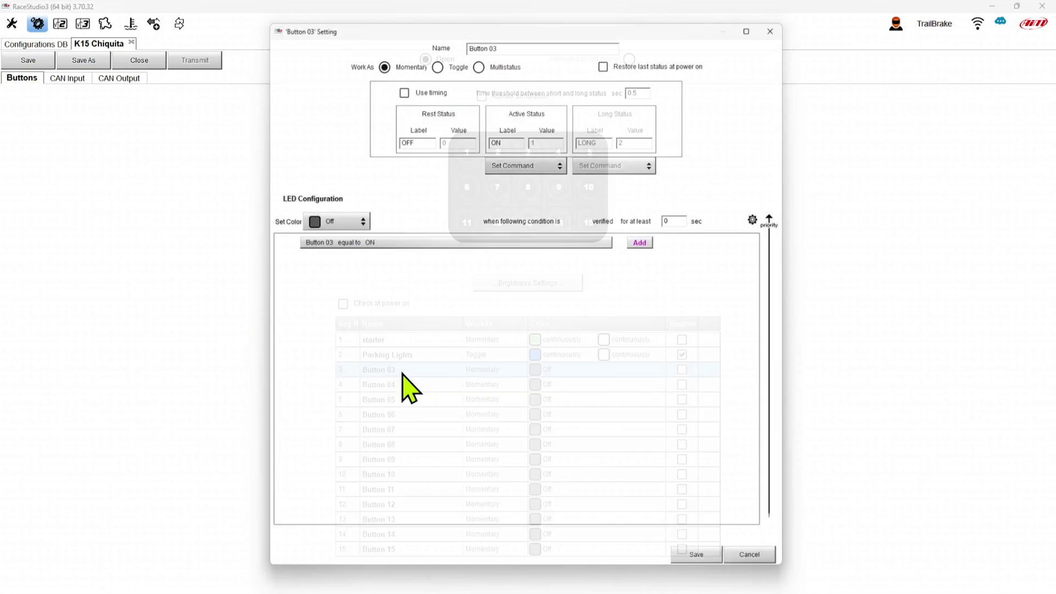
pyautogui.click(478, 55)
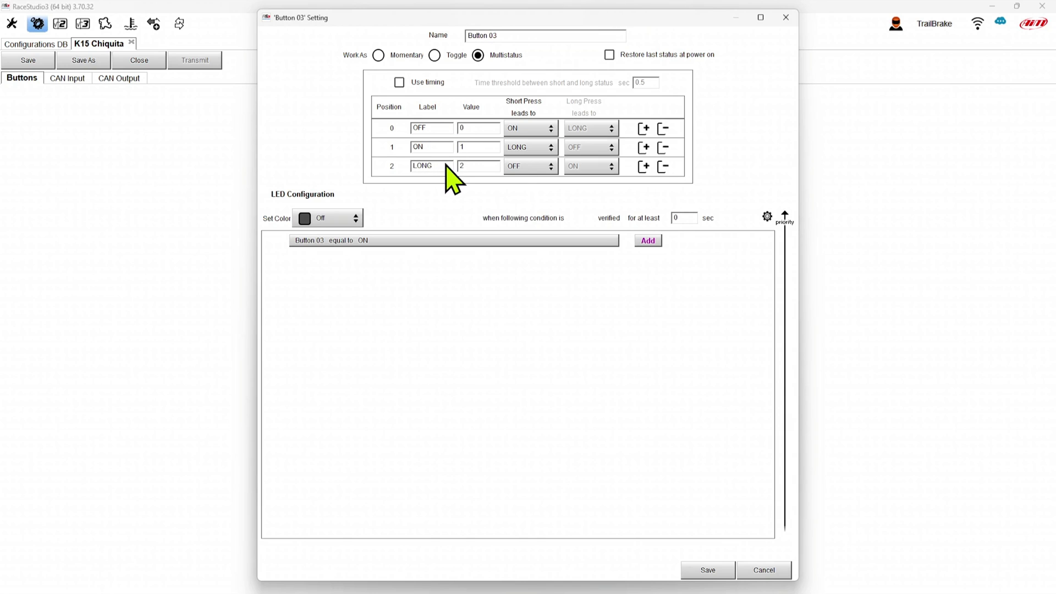
pyautogui.click(643, 166)
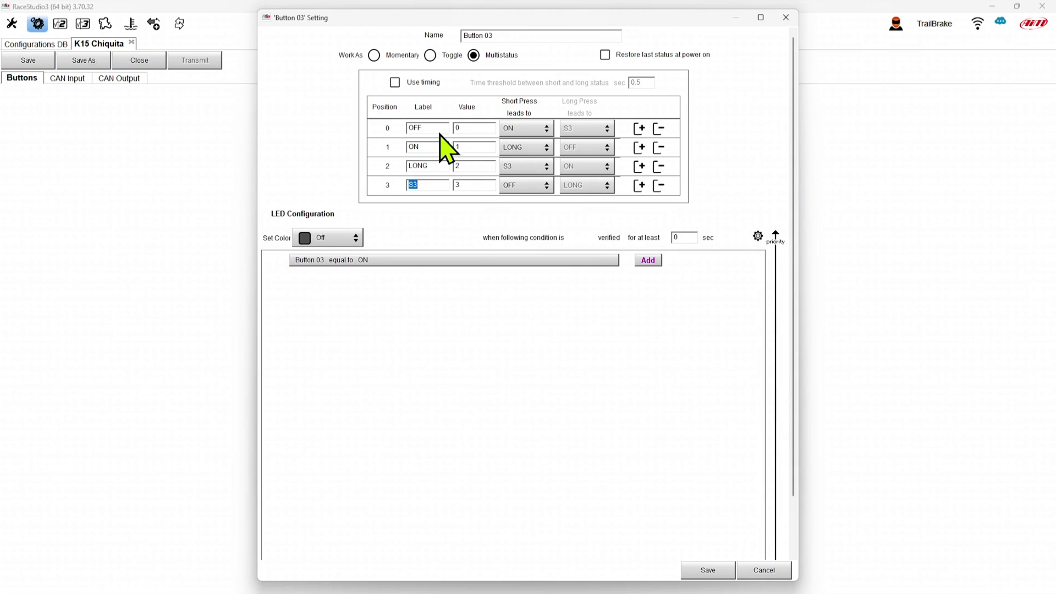
# Step: Label positions 1–3 as Int, Low and High after OFF
pyautogui.click(419, 147)
pyautogui.press('BackSpace')
pyautogui.press('BackSpace')
pyautogui.write('Low')
pyautogui.press('BackSpace')
pyautogui.press('BackSpace')
pyautogui.press('BackSpace')
pyautogui.write('Int')
pyautogui.doubleClick(408, 170)
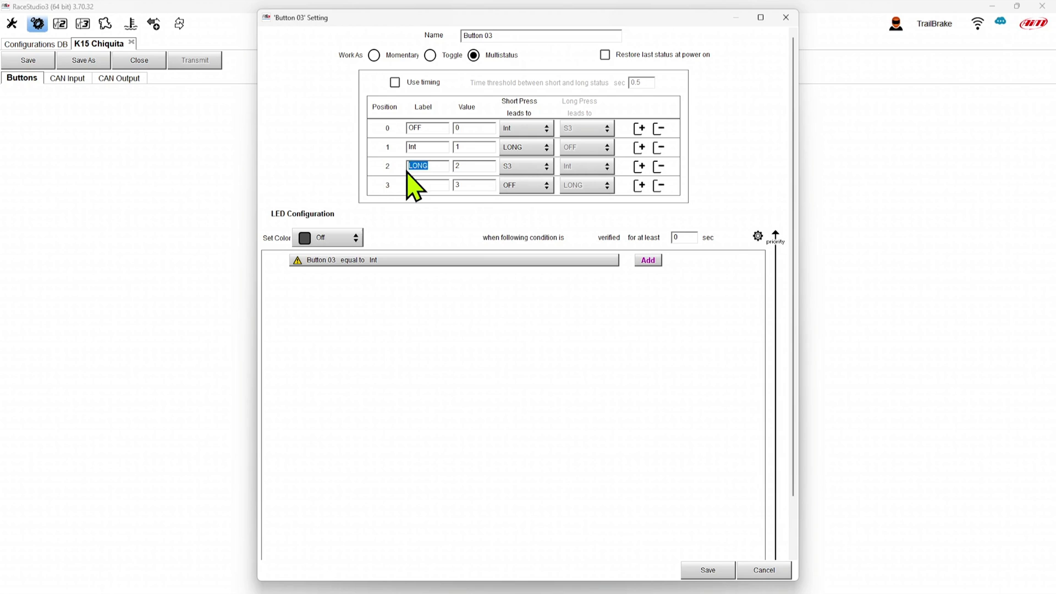
pyautogui.write('Low')
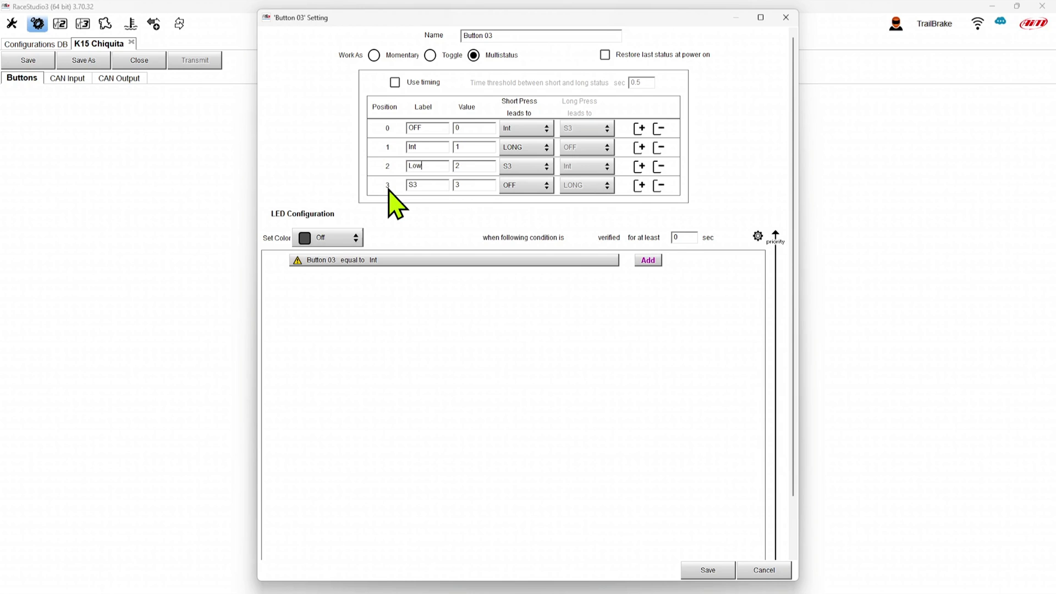
pyautogui.click(422, 185)
pyautogui.press('BackSpace')
pyautogui.press('BackSpace')
pyautogui.write('High')
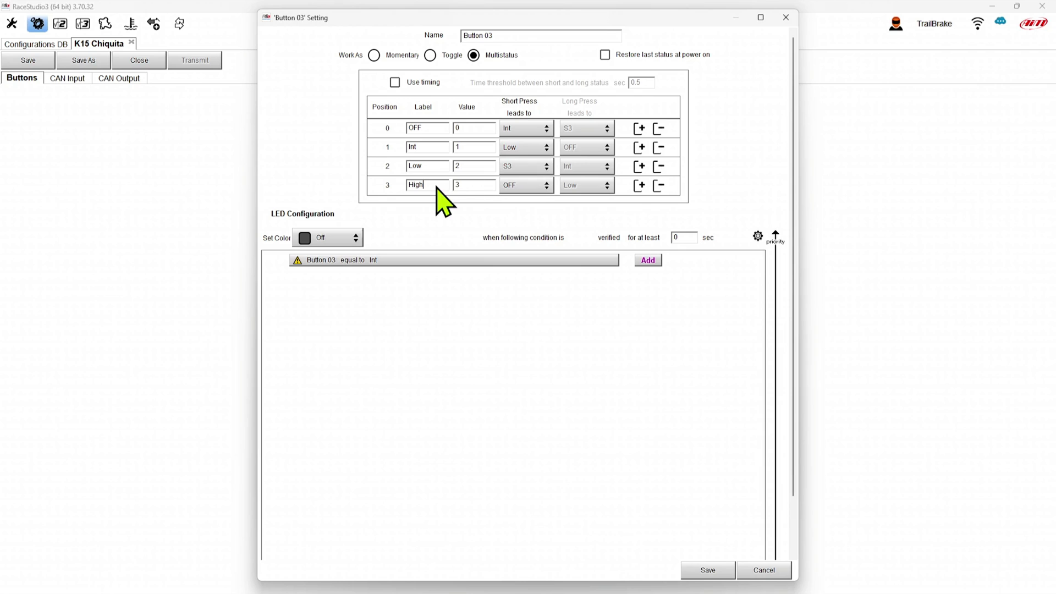
# Step: Make position 2's short press go to High and enable Use timing
pyautogui.click(522, 166)
pyautogui.click(547, 159)
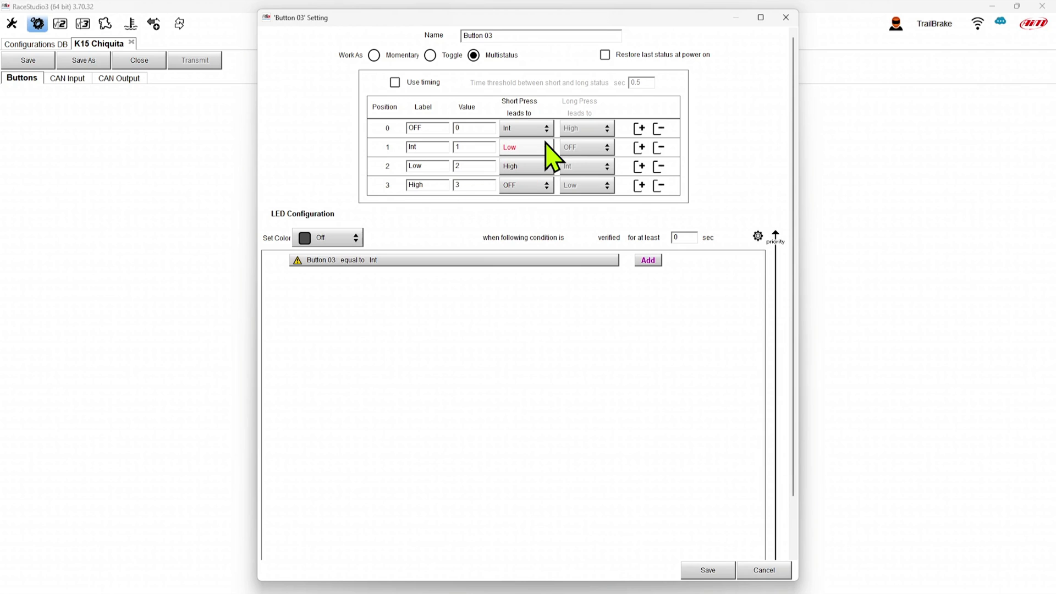
pyautogui.click(394, 82)
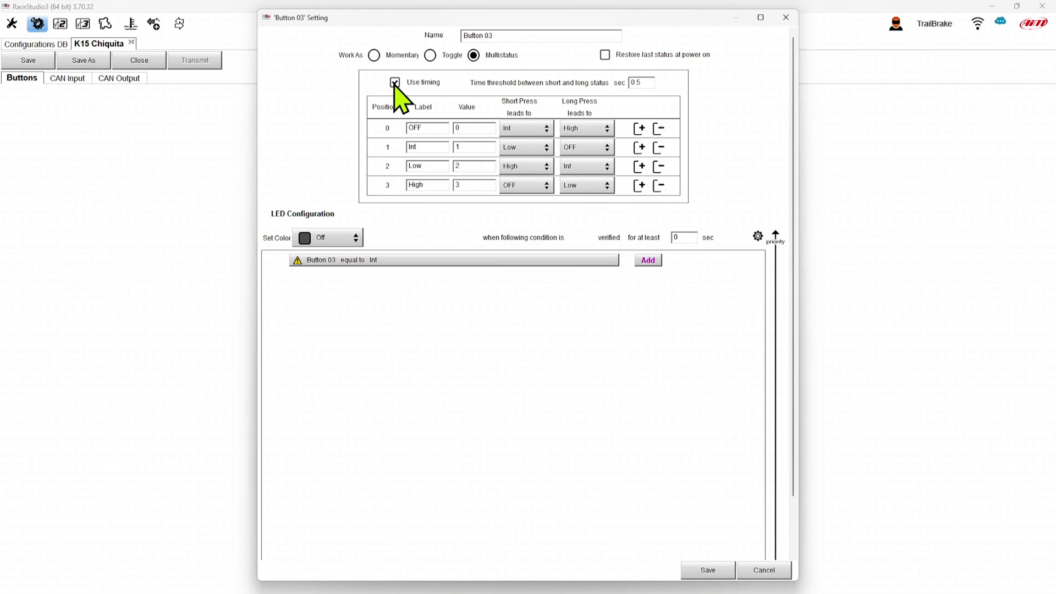
# Step: Set long-press targets for positions 1–3 to Low, OFF and OFF
pyautogui.click(585, 147)
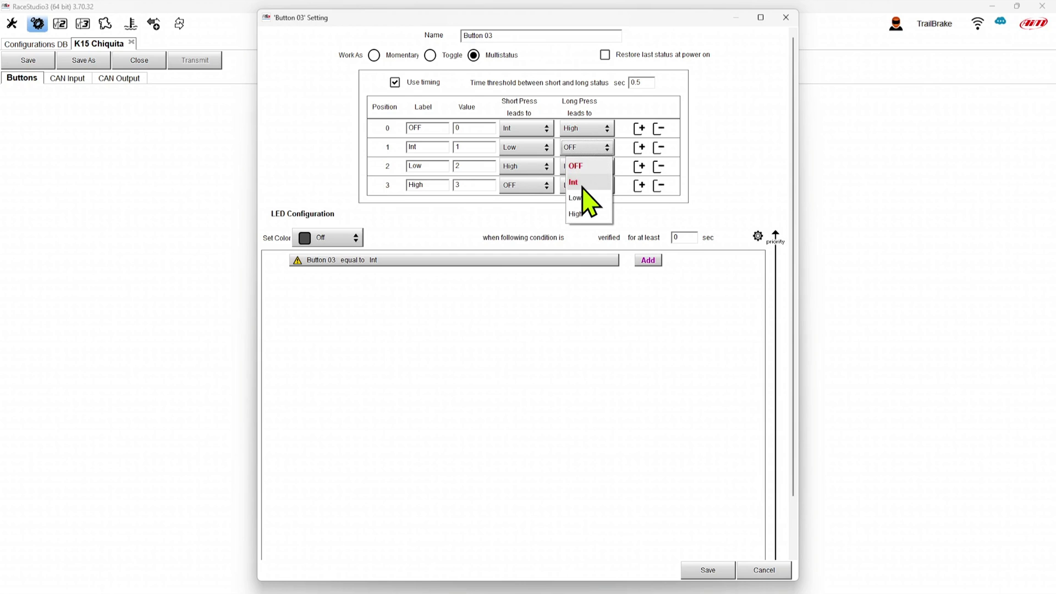
pyautogui.click(581, 200)
pyautogui.click(580, 166)
pyautogui.click(576, 184)
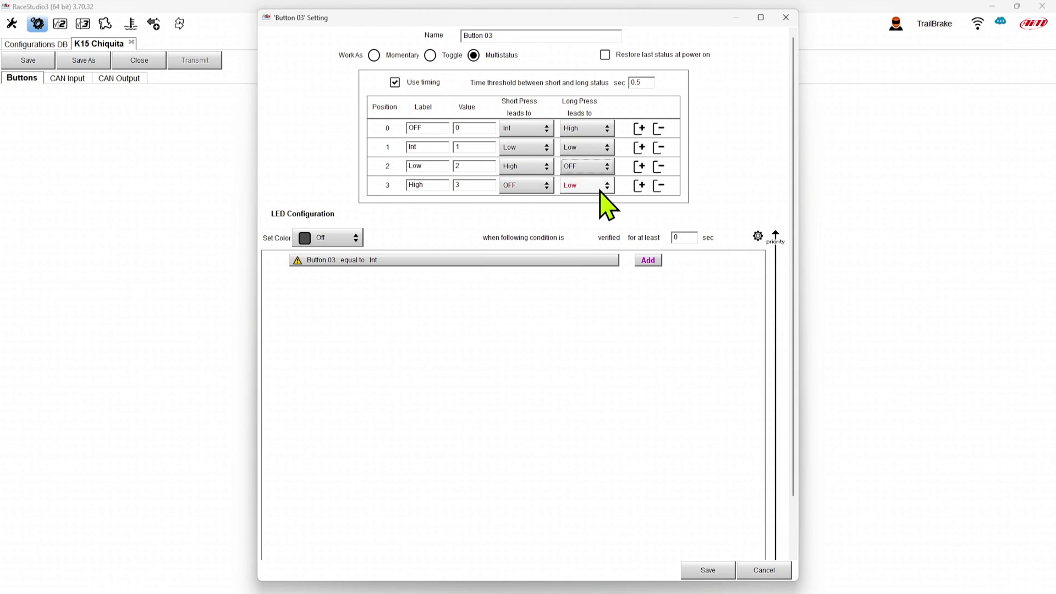
pyautogui.click(595, 187)
pyautogui.click(587, 204)
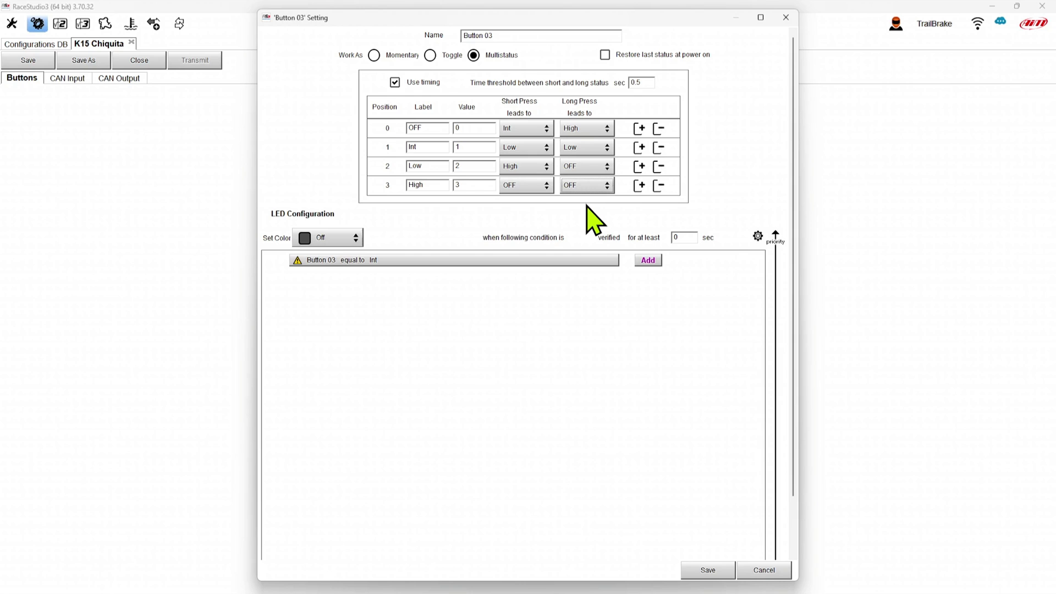
# Step: Make the first LED rule Amber when Button 03 equals High
pyautogui.click(348, 238)
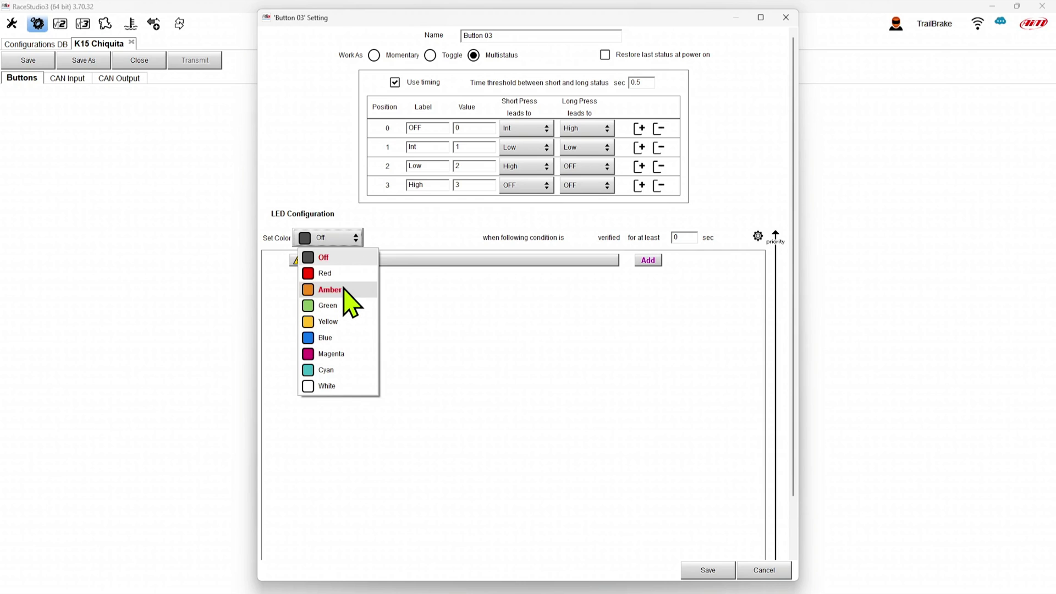
pyautogui.click(342, 288)
pyautogui.click(341, 260)
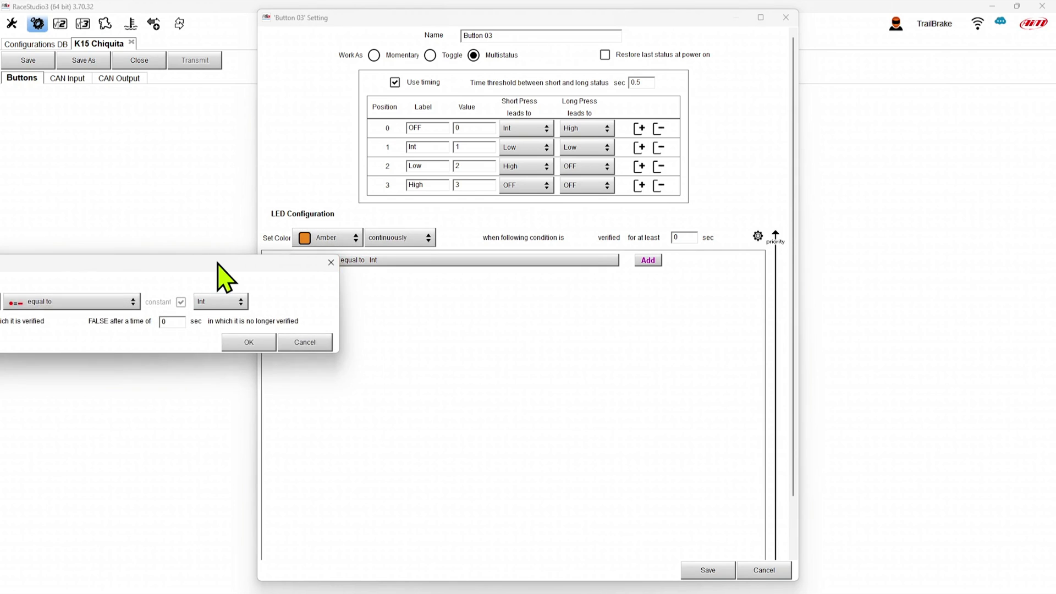
pyautogui.click(574, 301)
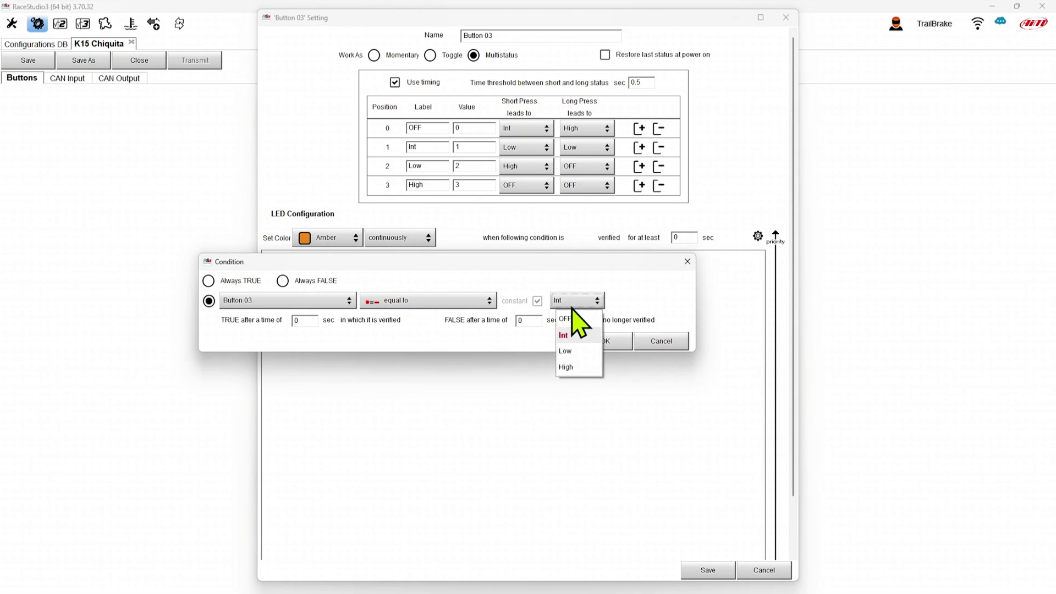
pyautogui.click(566, 367)
pyautogui.click(606, 343)
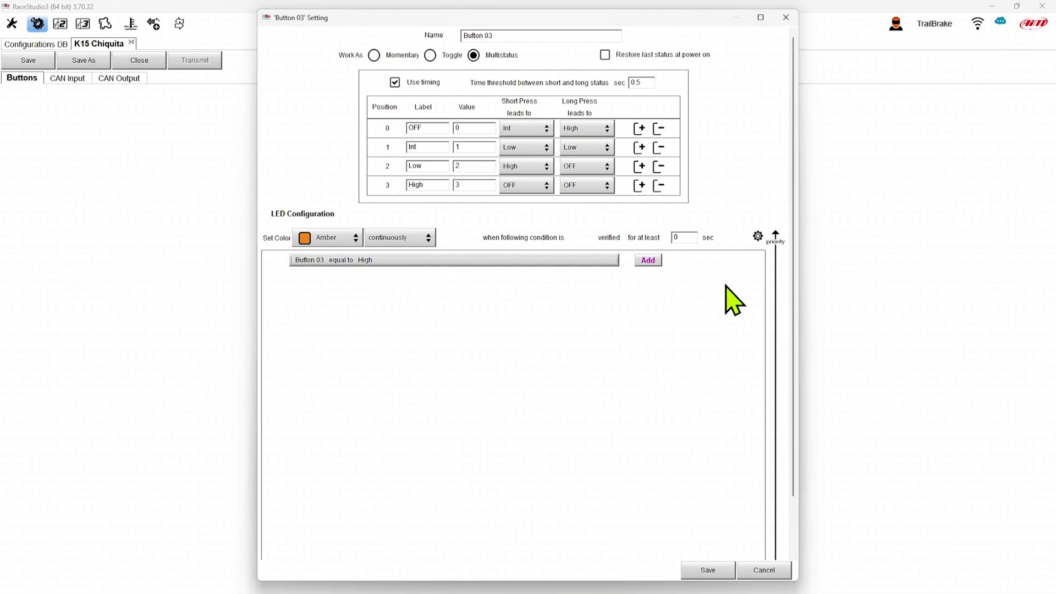
# Step: Add a Green LED rule for Button 03 equal to Low
pyautogui.click(758, 238)
pyautogui.click(794, 259)
pyautogui.click(344, 435)
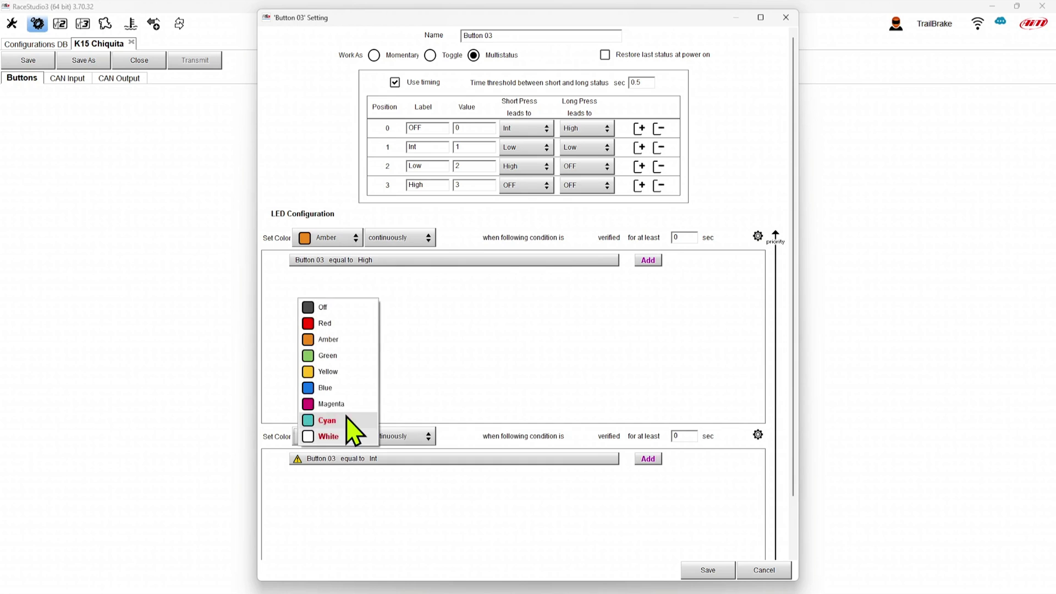
pyautogui.click(349, 358)
pyautogui.doubleClick(402, 459)
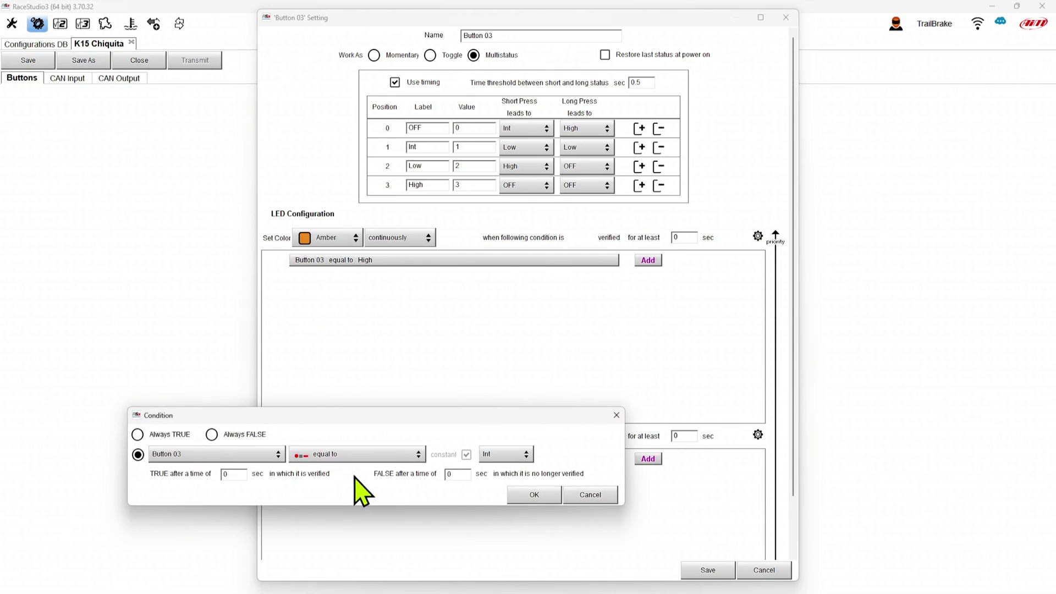
pyautogui.click(500, 454)
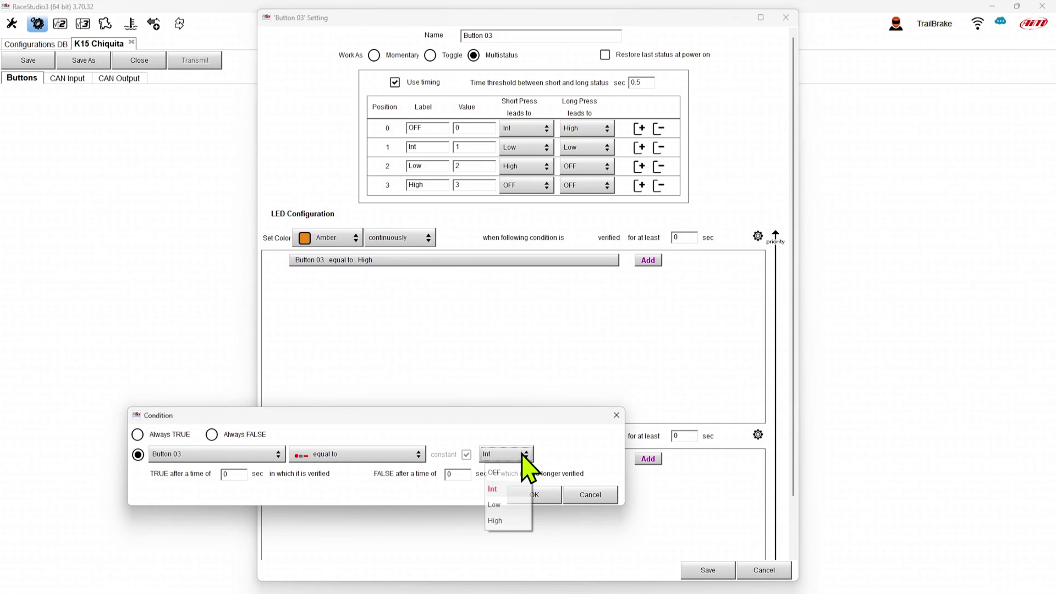
pyautogui.click(509, 504)
pyautogui.click(536, 495)
# Step: Add a Magenta LED rule for Button 03 equal to Int
pyautogui.click(757, 434)
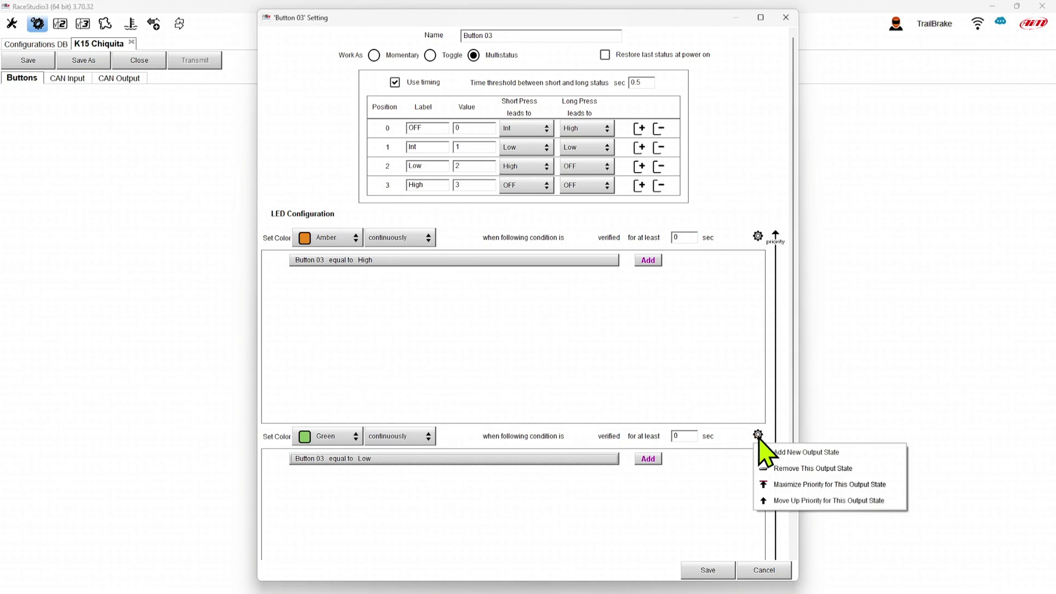
pyautogui.click(793, 454)
pyautogui.click(338, 502)
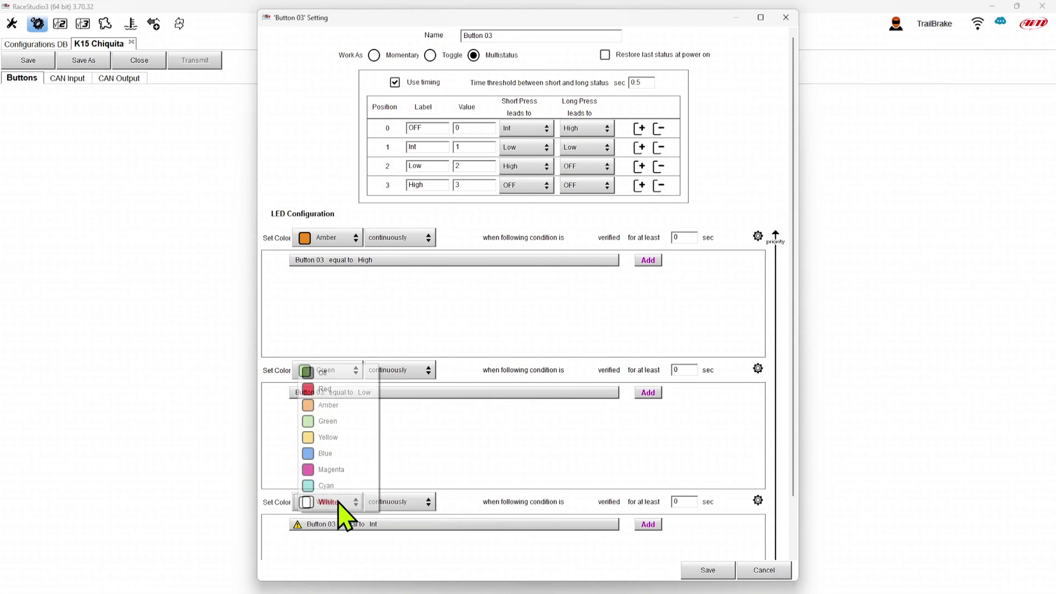
pyautogui.click(332, 469)
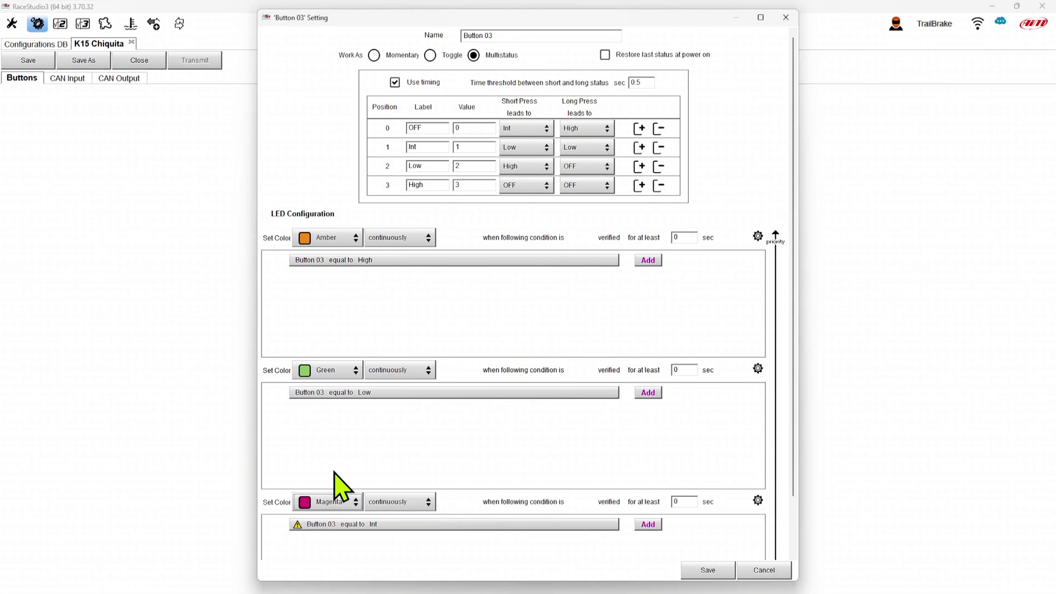
pyautogui.doubleClick(427, 522)
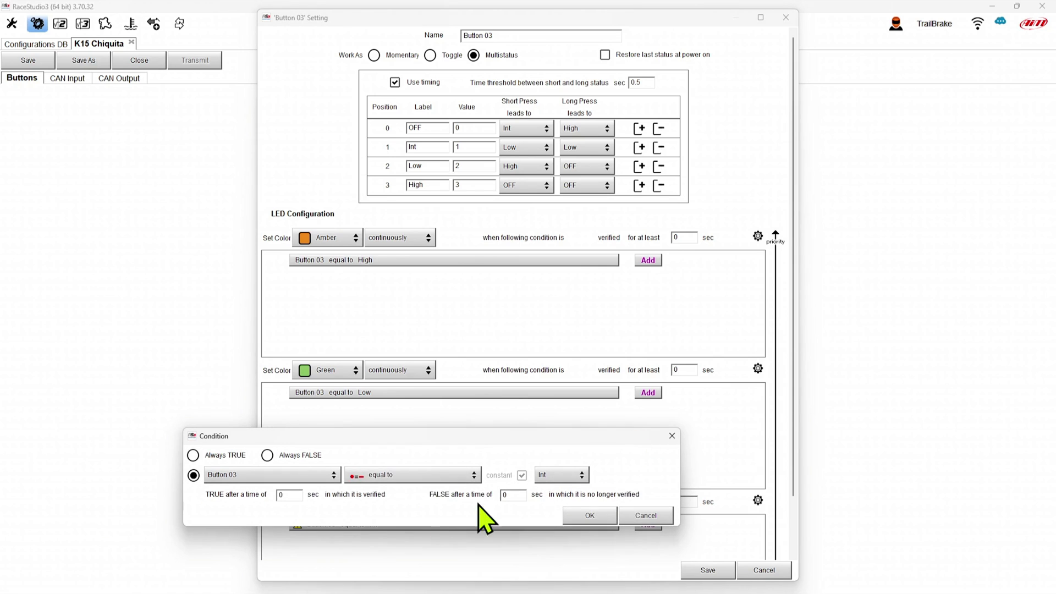
pyautogui.click(558, 475)
pyautogui.click(549, 489)
pyautogui.click(592, 517)
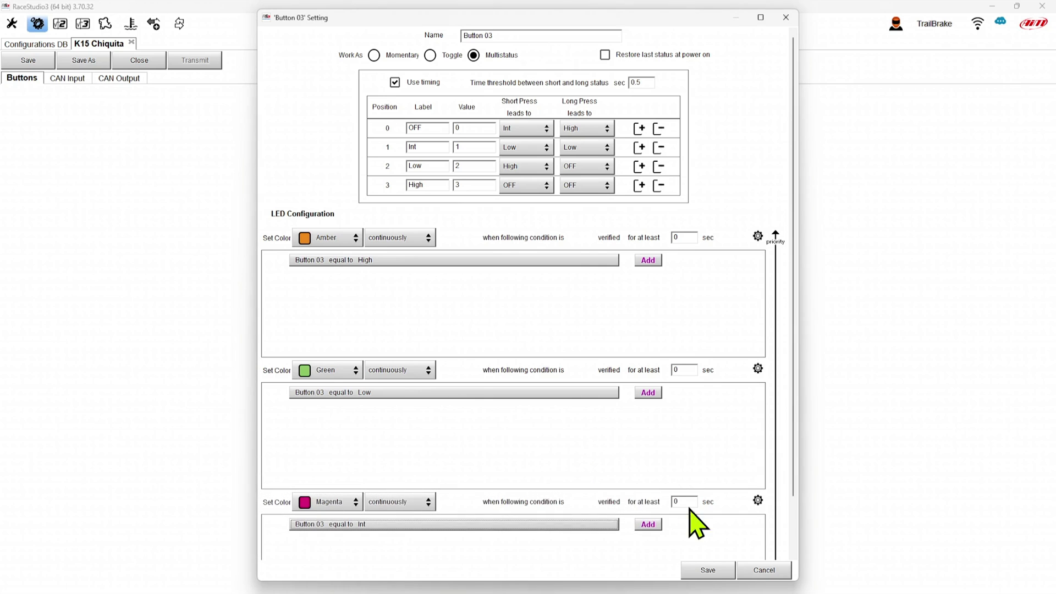
# Step: Add a final White LED rule with an Always TRUE condition
pyautogui.click(758, 500)
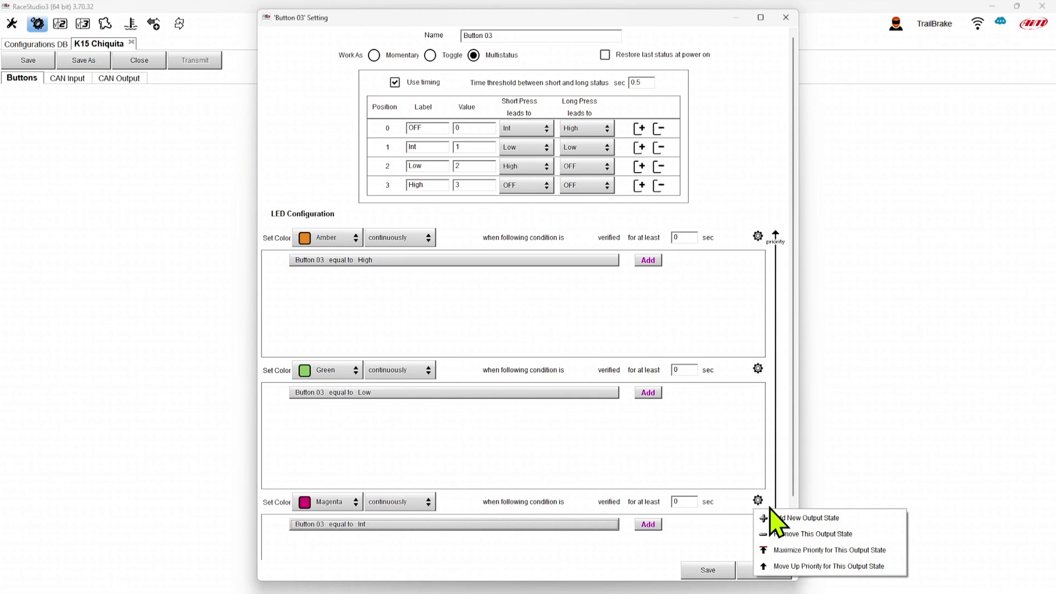
pyautogui.click(806, 518)
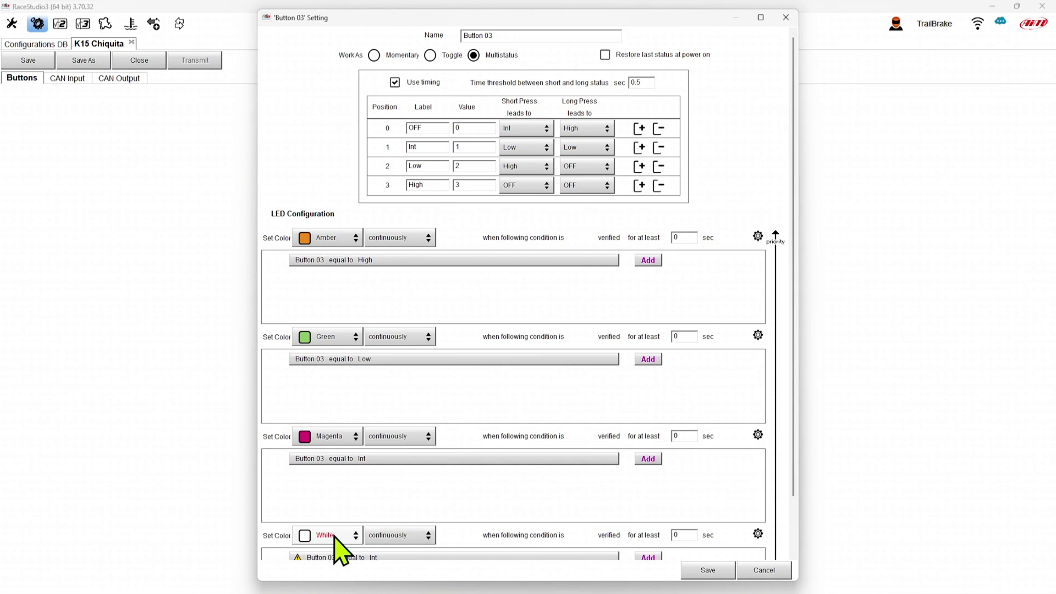
pyautogui.doubleClick(336, 558)
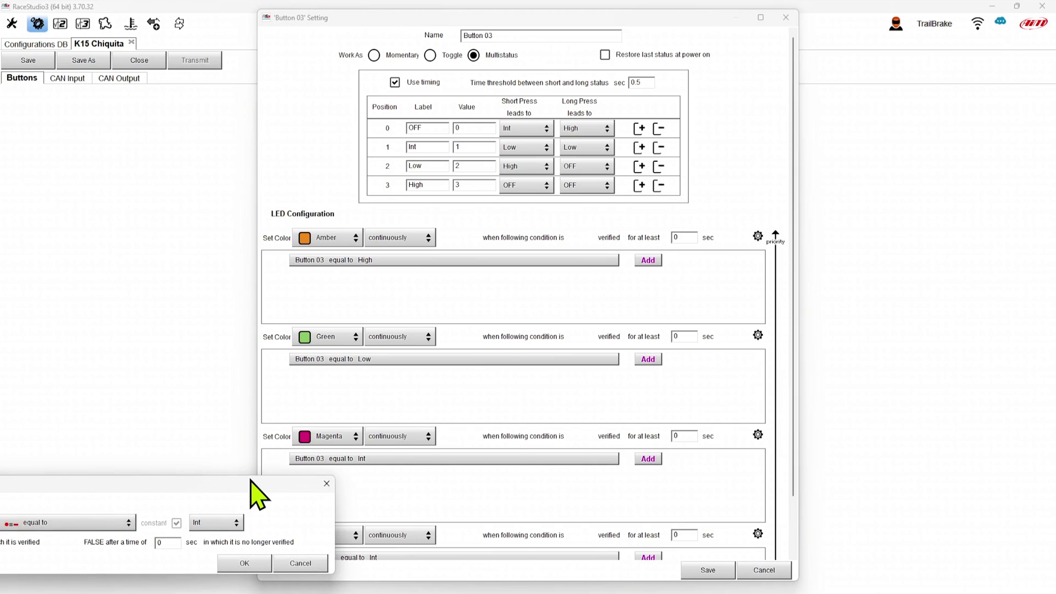
pyautogui.moveTo(247, 479); pyautogui.dragTo(501, 452)
pyautogui.click(102, 473)
pyautogui.click(506, 532)
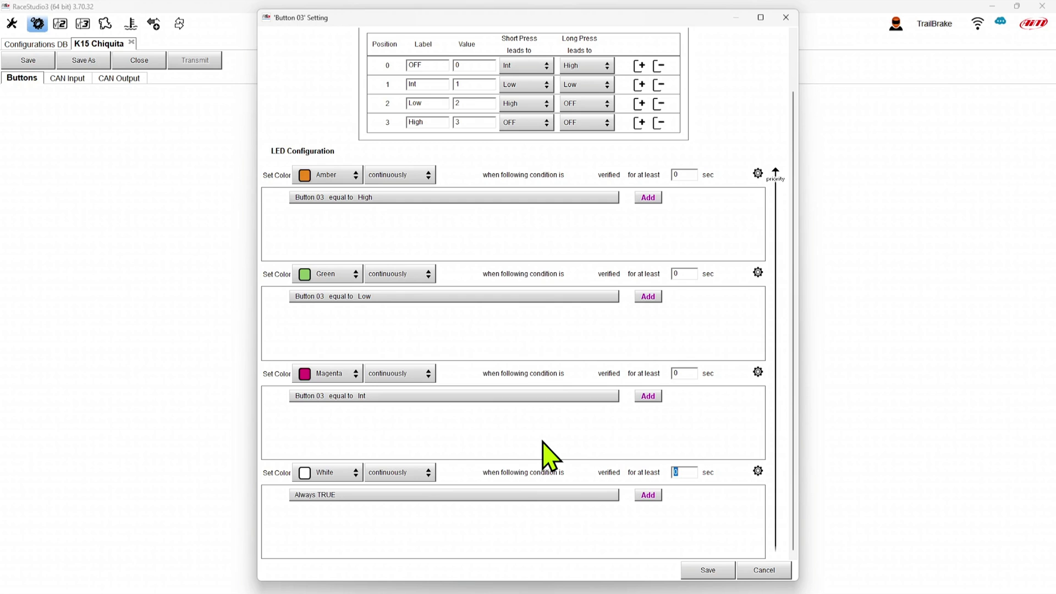
# Step: Save Button 03's LED setup and keep the keypad's default brightness at 60%
pyautogui.click(705, 571)
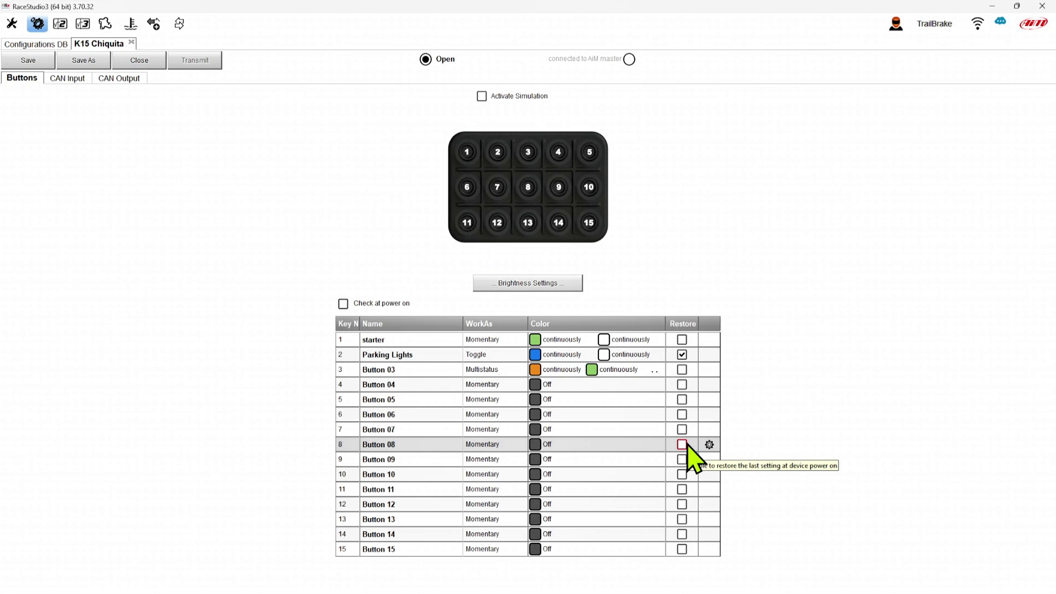
pyautogui.click(528, 283)
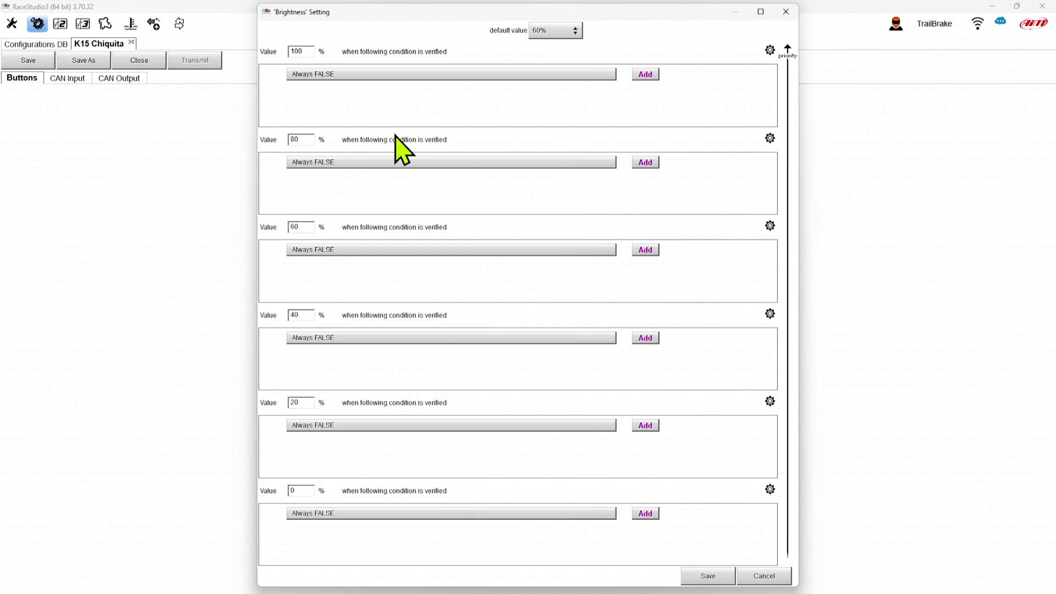
pyautogui.click(555, 33)
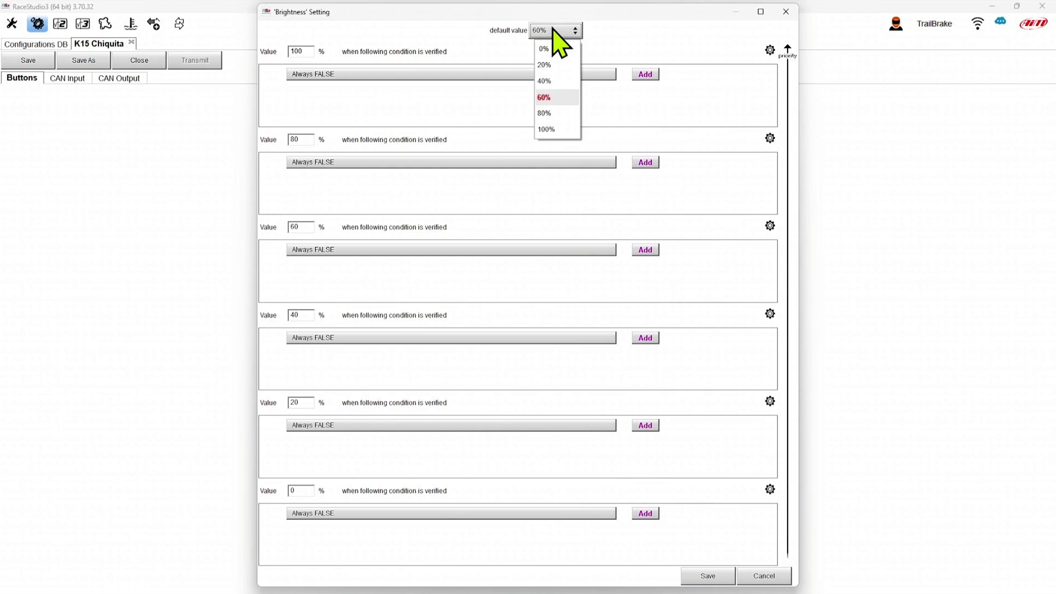
pyautogui.click(550, 97)
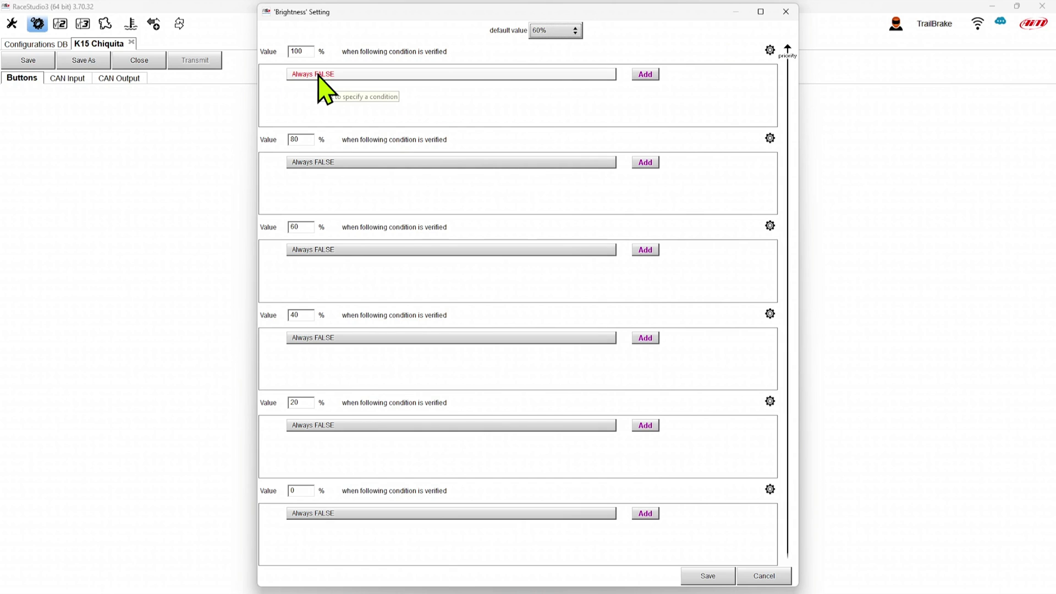
# Step: Try a 100% brightness condition of Parking Lights equal to ON
pyautogui.click(319, 77)
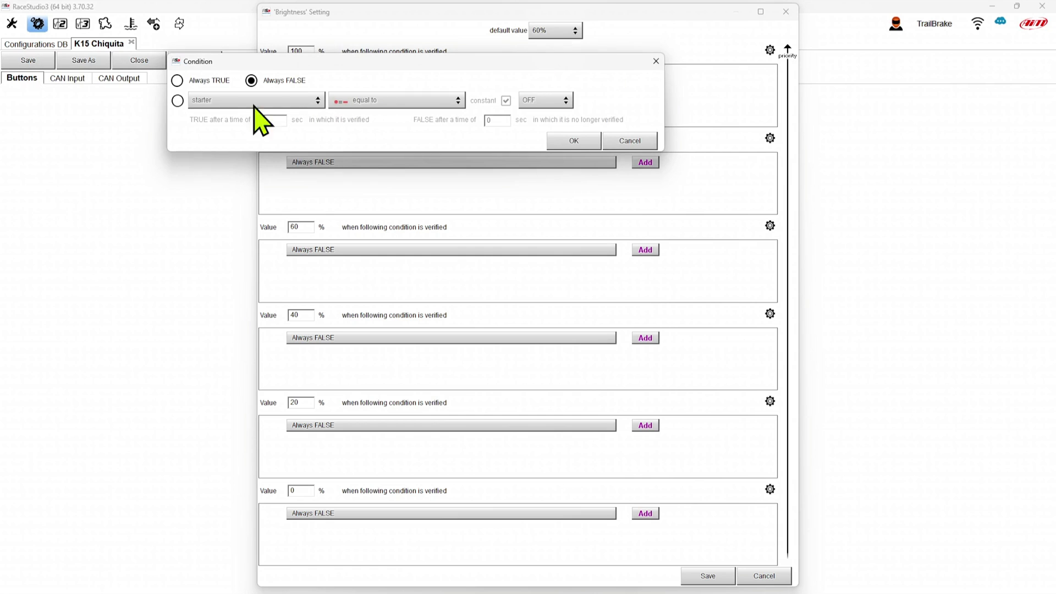
pyautogui.click(177, 100)
pyautogui.click(205, 99)
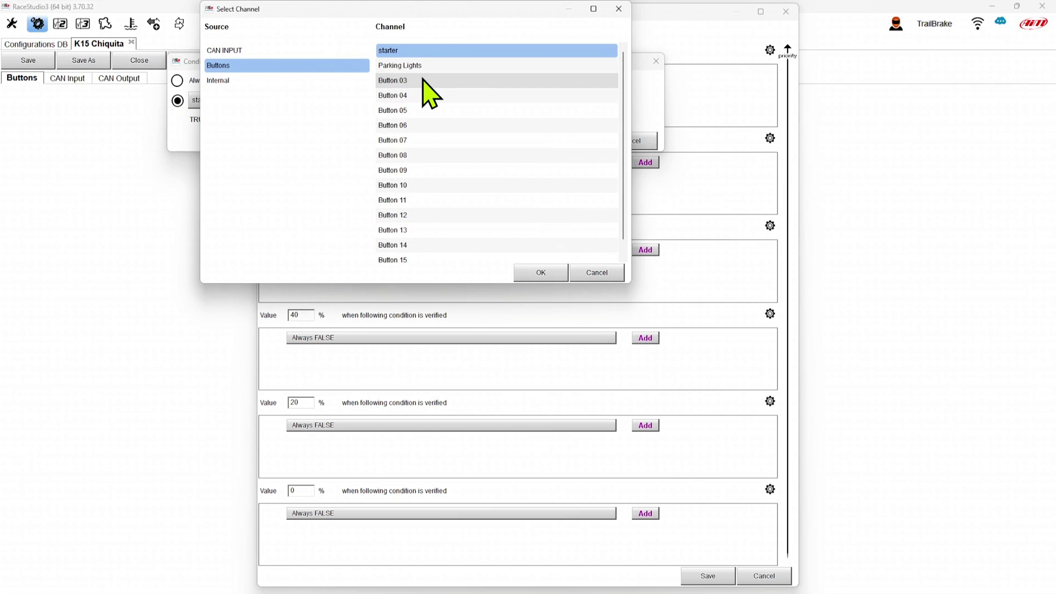
pyautogui.click(427, 66)
pyautogui.click(541, 272)
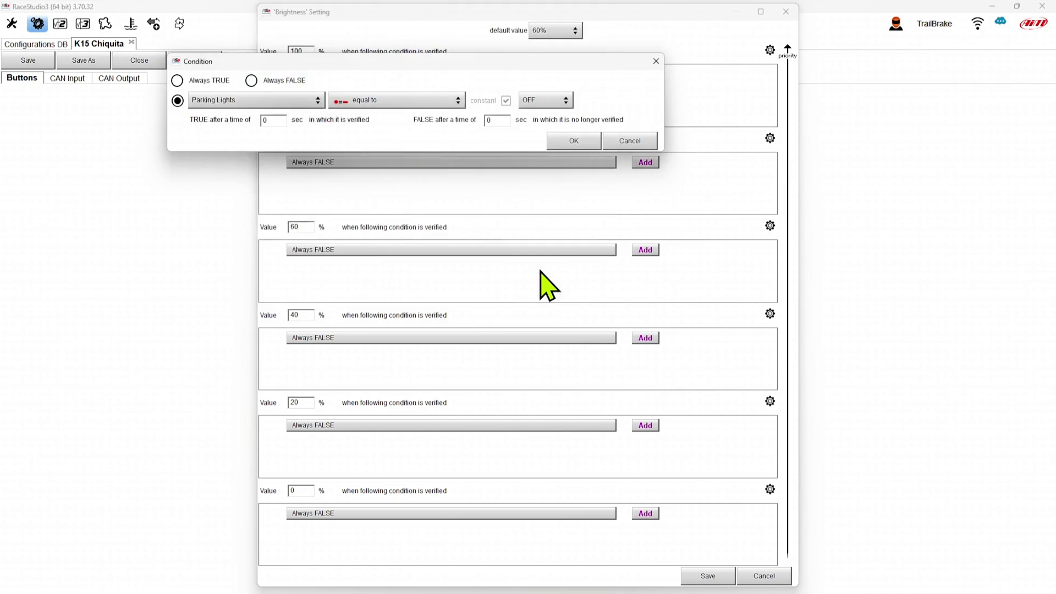
pyautogui.click(556, 102)
pyautogui.click(546, 133)
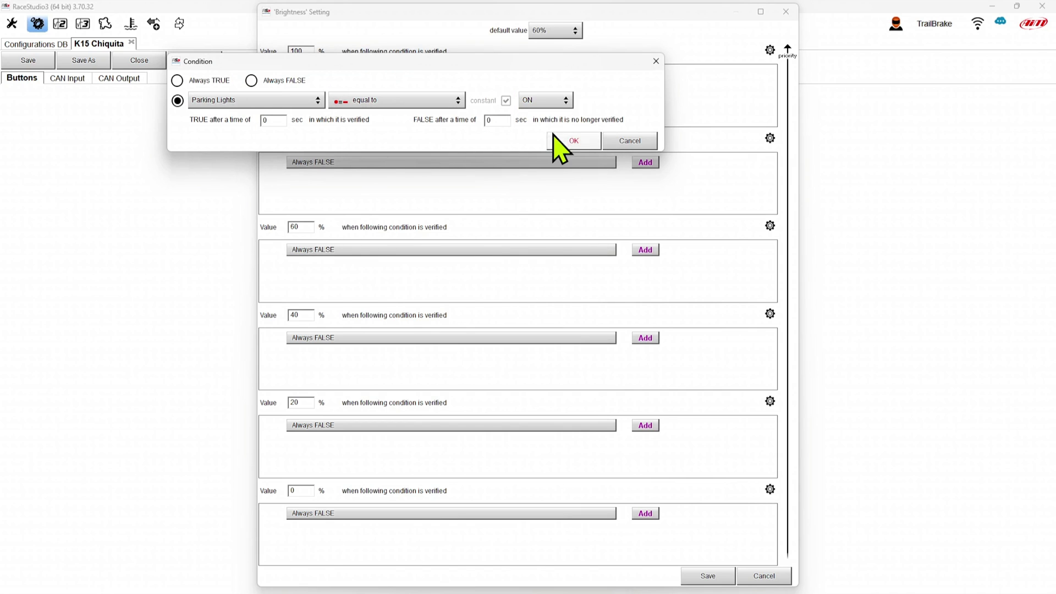
pyautogui.click(575, 138)
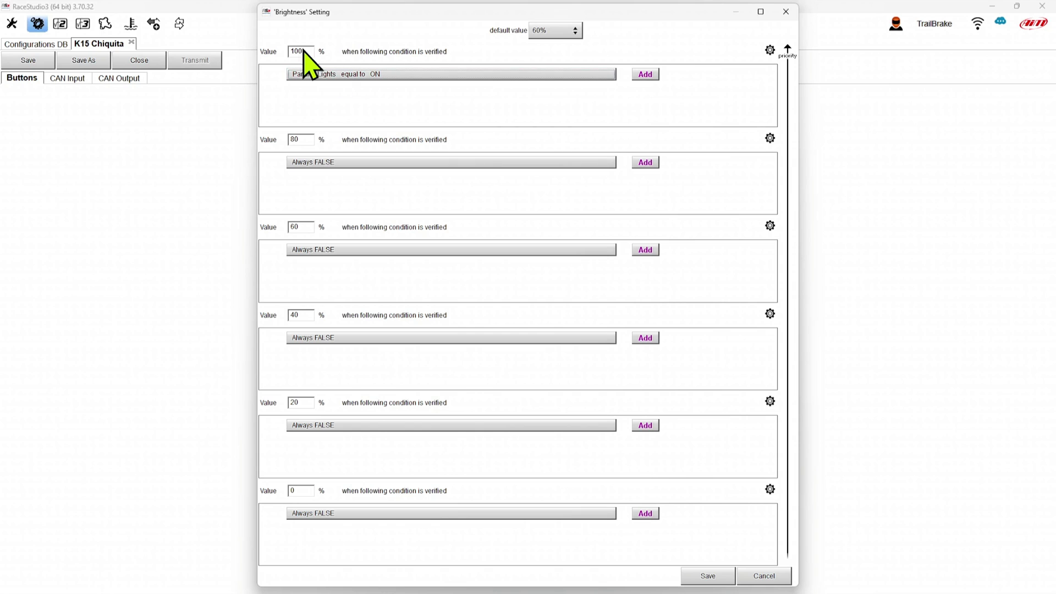
# Step: Reset the 100% brightness condition back to Always FALSE
pyautogui.doubleClick(486, 79)
pyautogui.moveTo(397, 77); pyautogui.dragTo(605, 84)
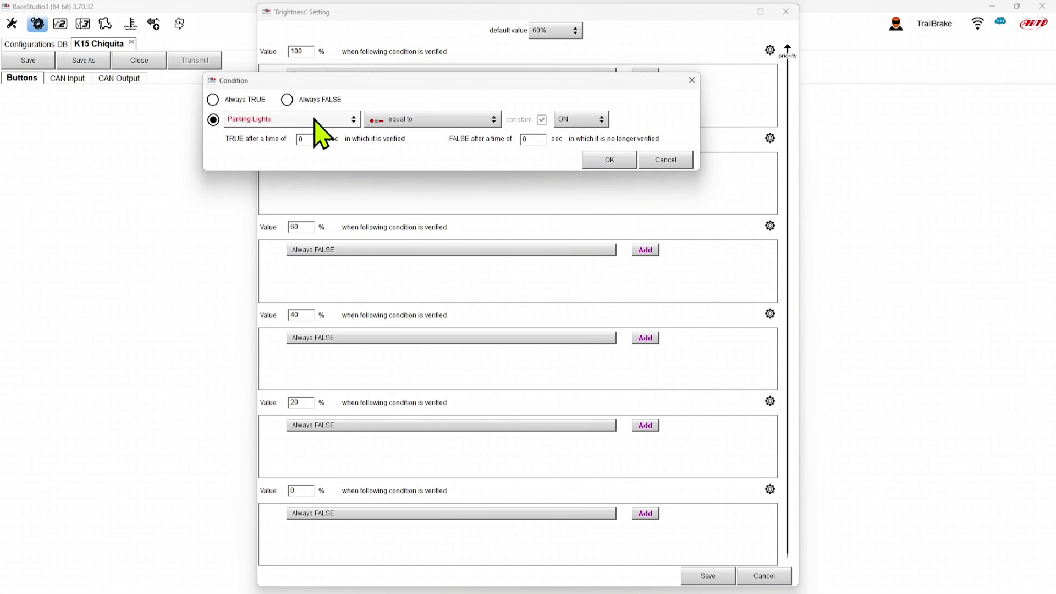
pyautogui.click(287, 100)
pyautogui.click(610, 159)
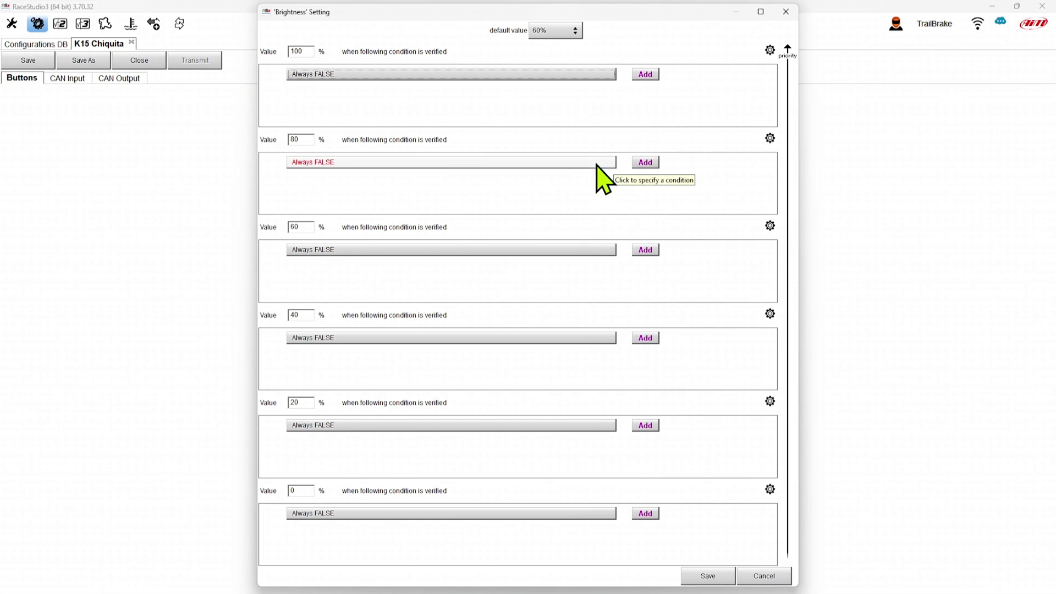
# Step: Make the 20% brightness level apply when the Parking Lights channel equals ON
pyautogui.click(400, 425)
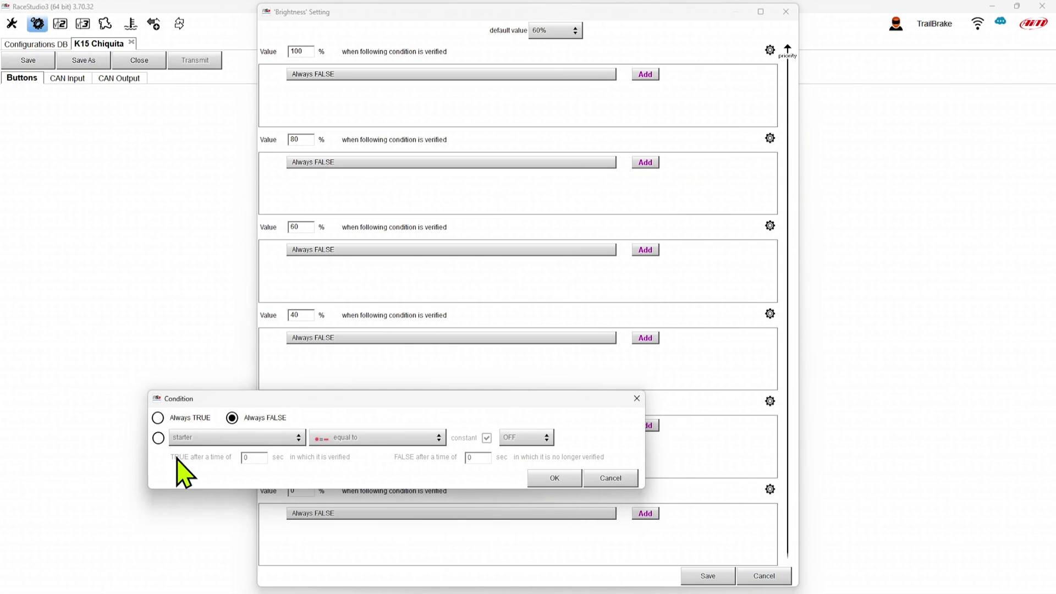
pyautogui.click(157, 438)
pyautogui.click(193, 439)
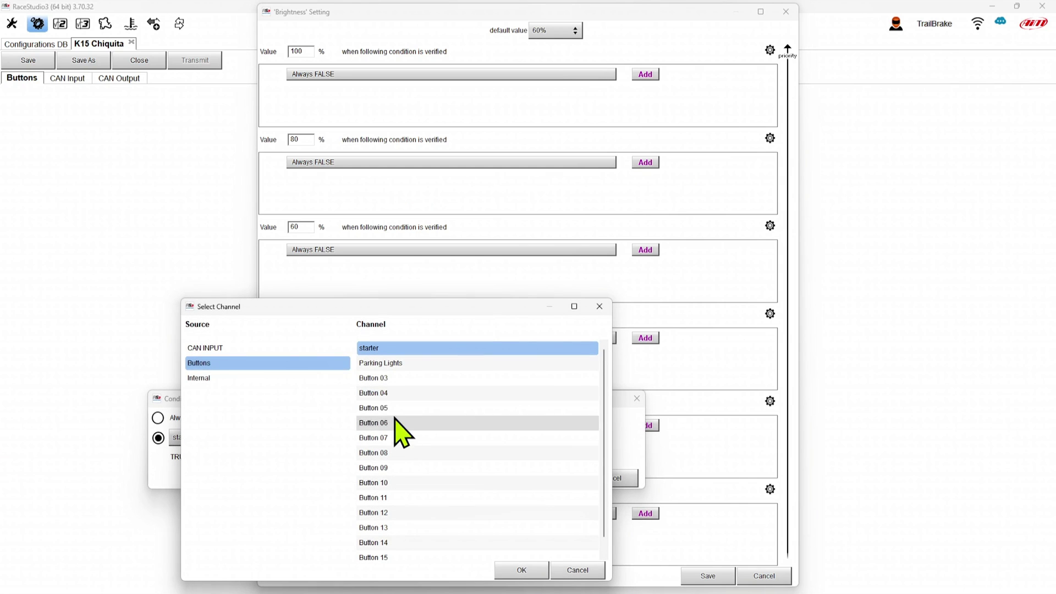
pyautogui.click(385, 363)
pyautogui.click(513, 571)
pyautogui.click(514, 440)
pyautogui.click(523, 469)
pyautogui.click(553, 478)
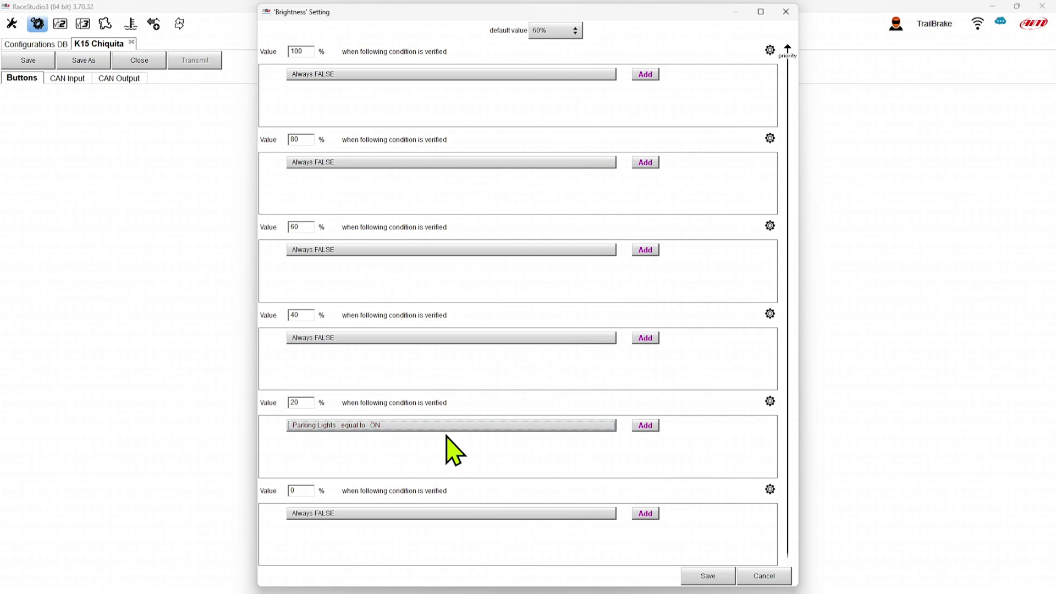
# Step: Save the brightness rules and bring up the CAN output payloads
pyautogui.click(698, 574)
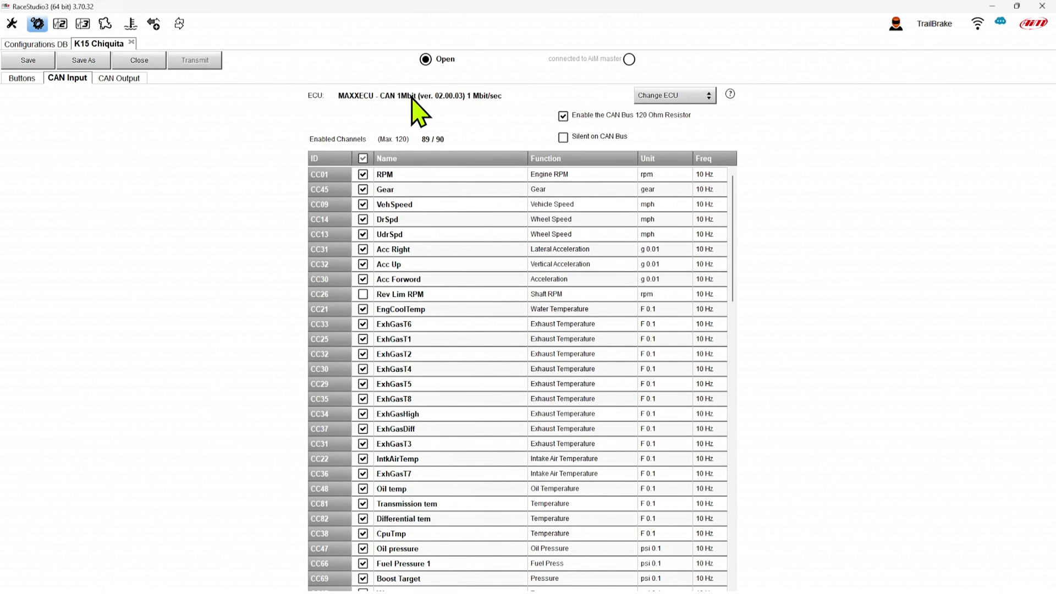
pyautogui.click(134, 77)
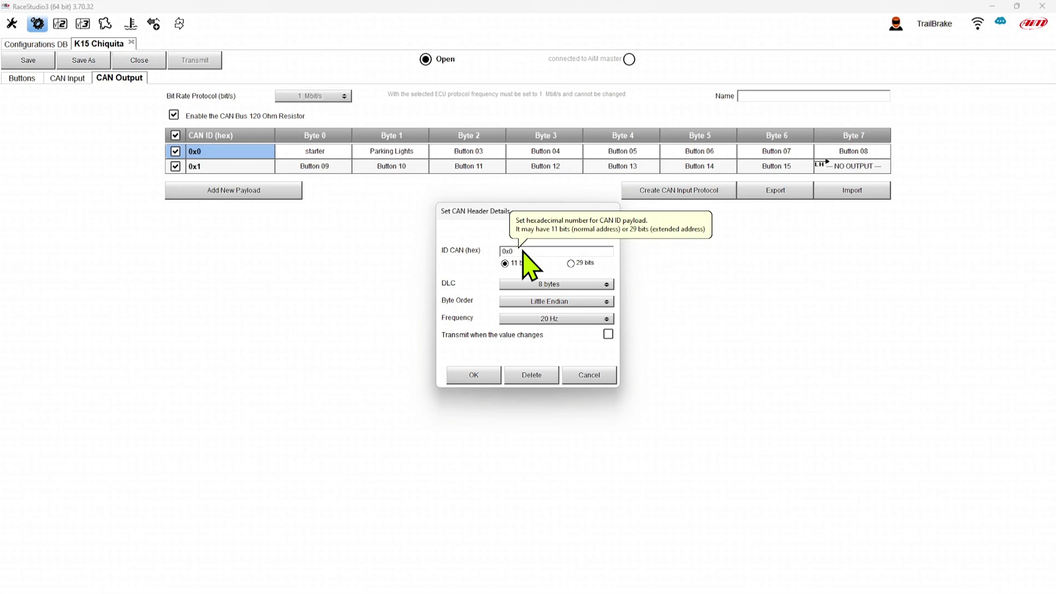
# Step: Keep payload 0x0's length (DLC) at 8 bytes
pyautogui.click(517, 285)
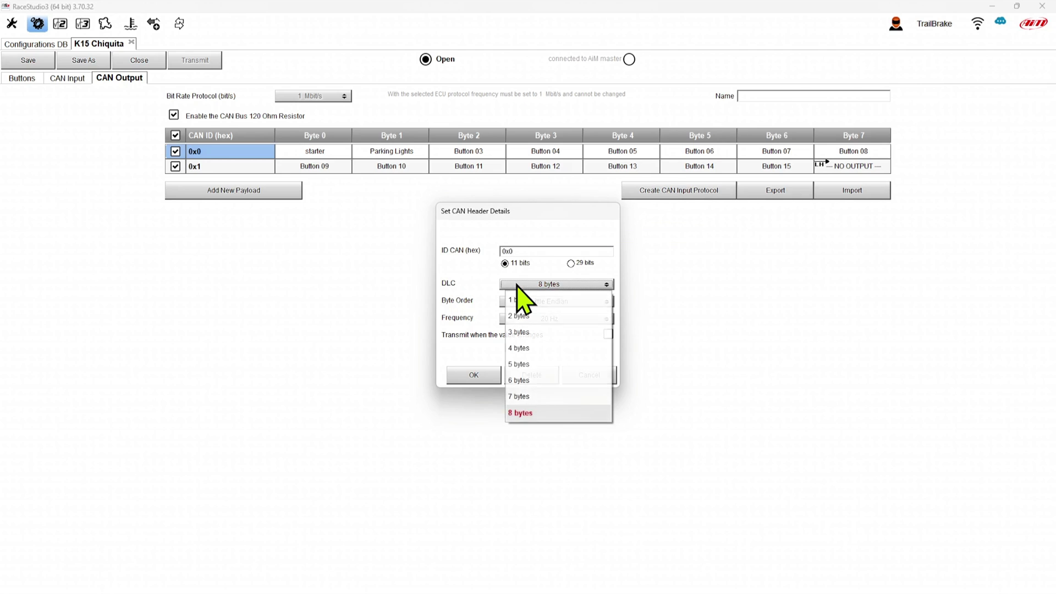
pyautogui.click(474, 281)
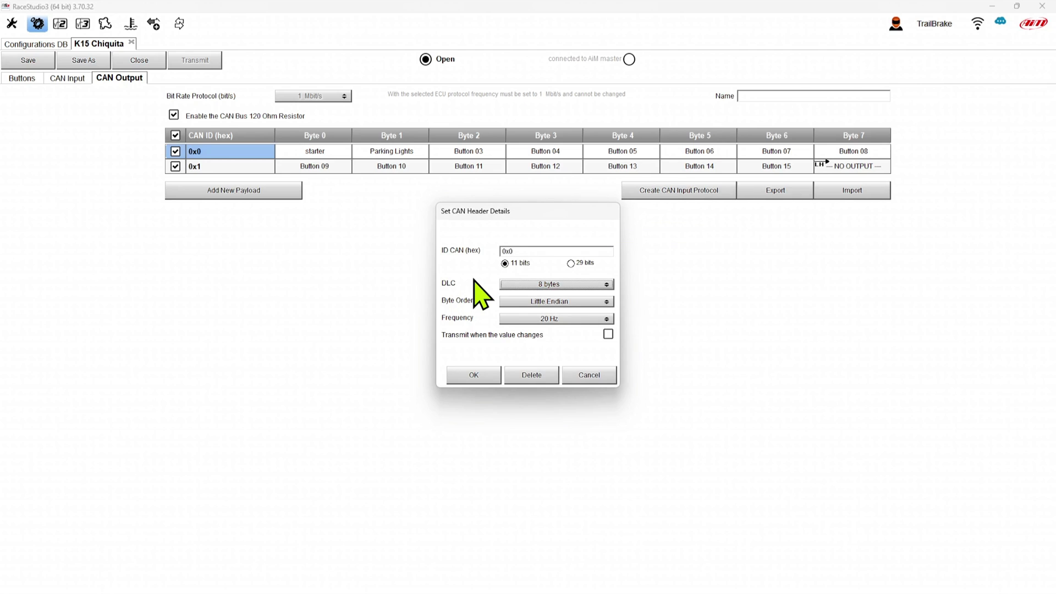